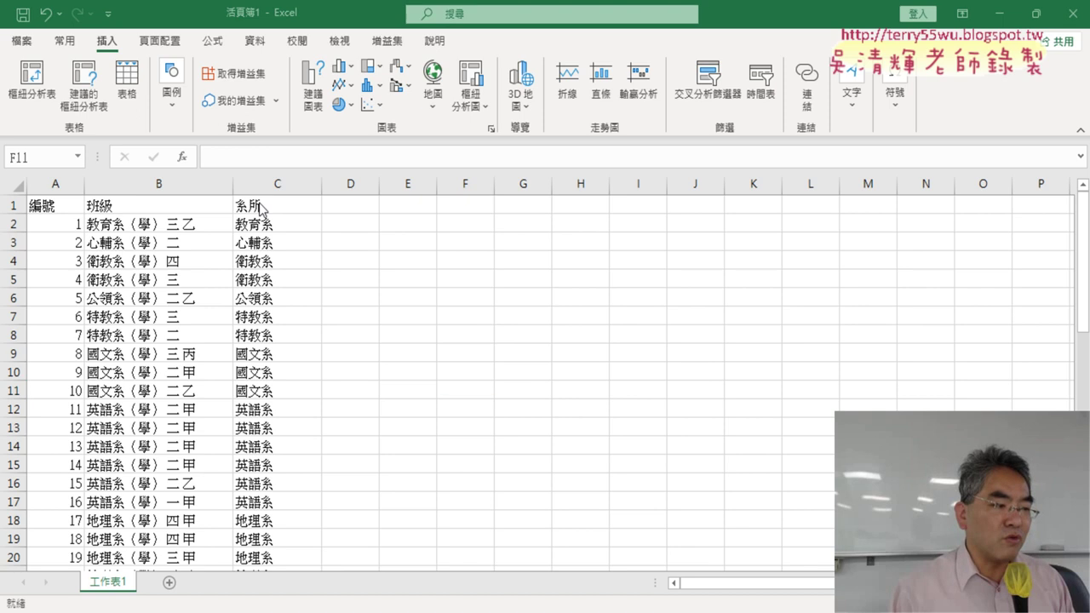
Step: Create an empty PivotTable on a new sheet from the 工作表1!$A$1:$C$52 class data
left_click(272, 183)
left_click(267, 227)
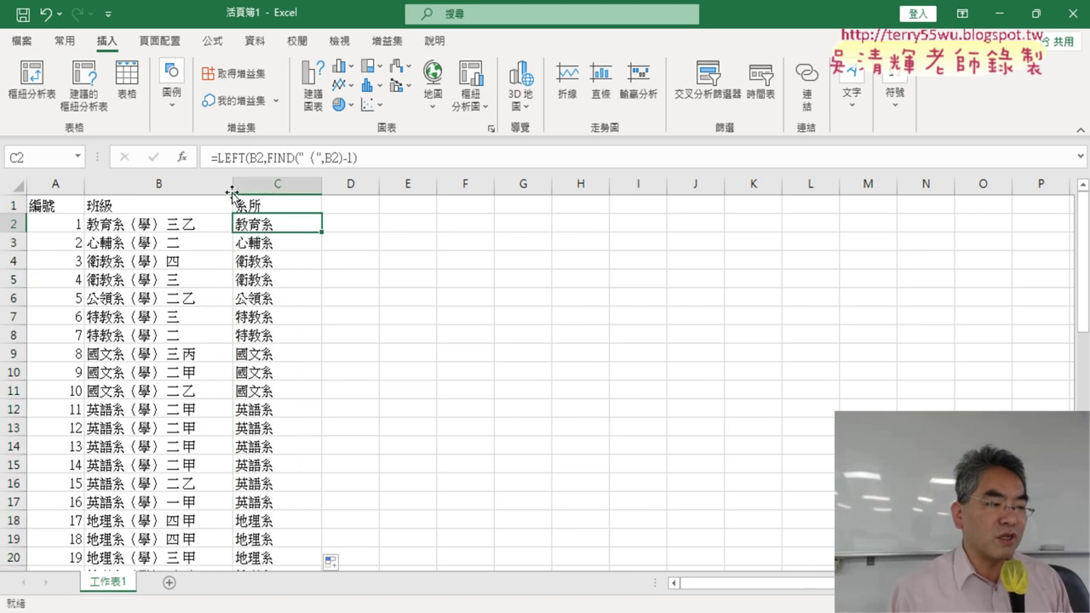
left_click(190, 276)
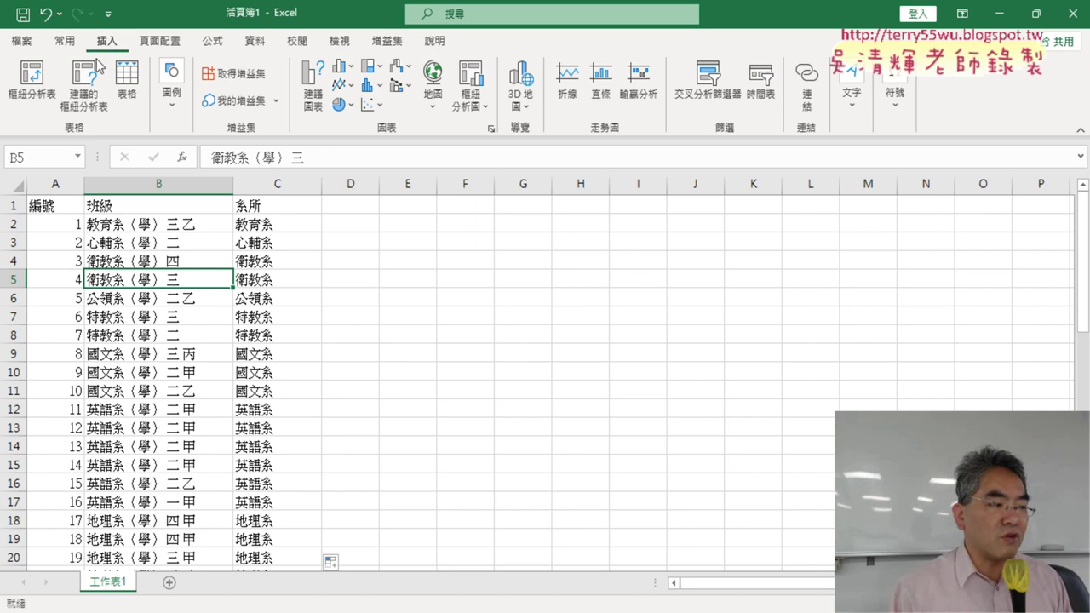
left_click(52, 90)
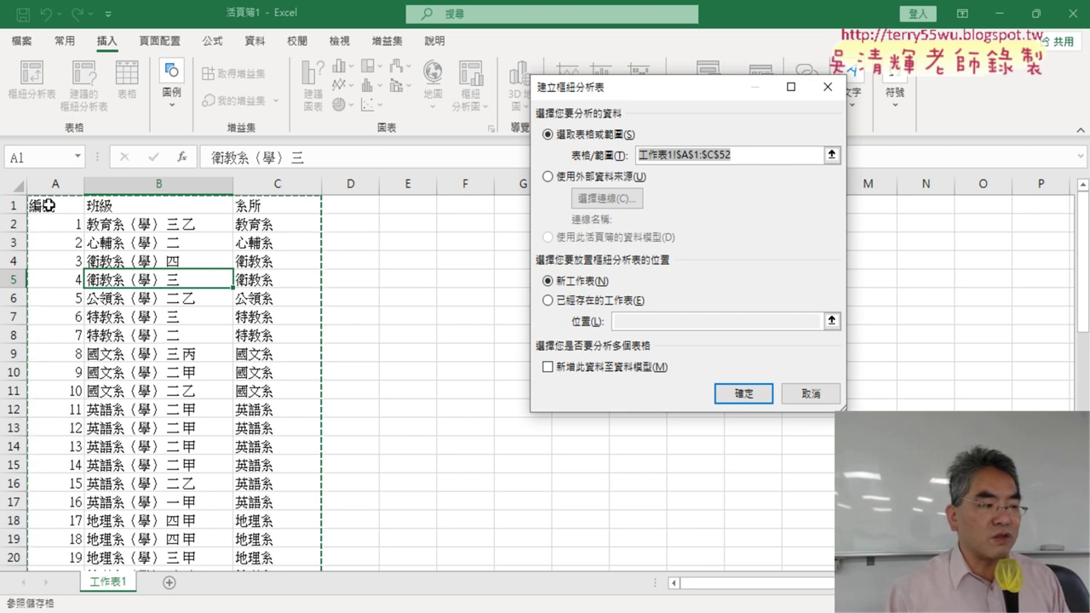
left_click(681, 155)
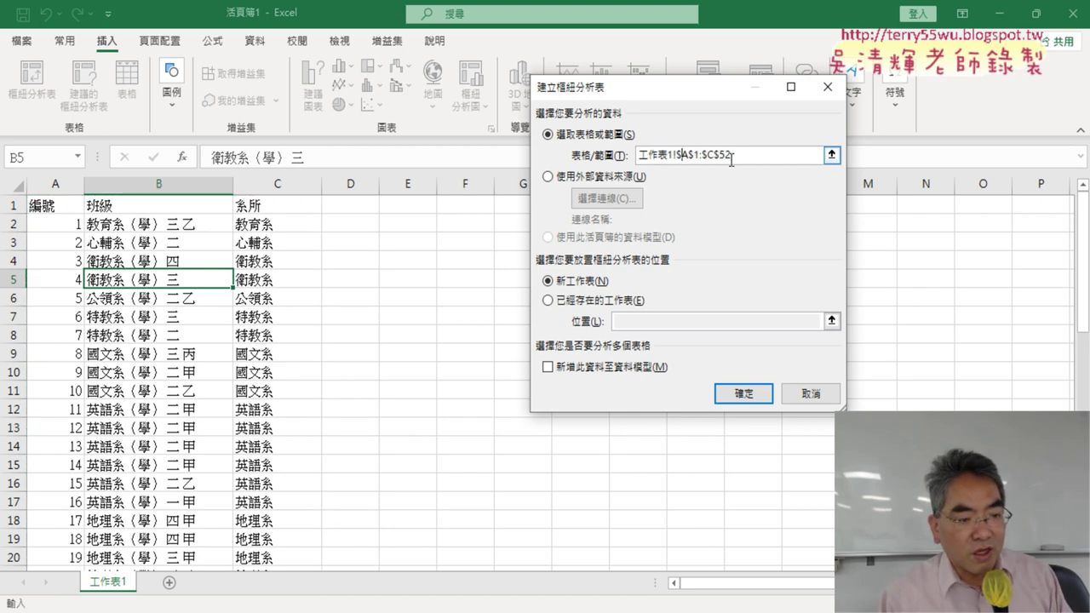
left_click_drag(739, 155, 706, 155)
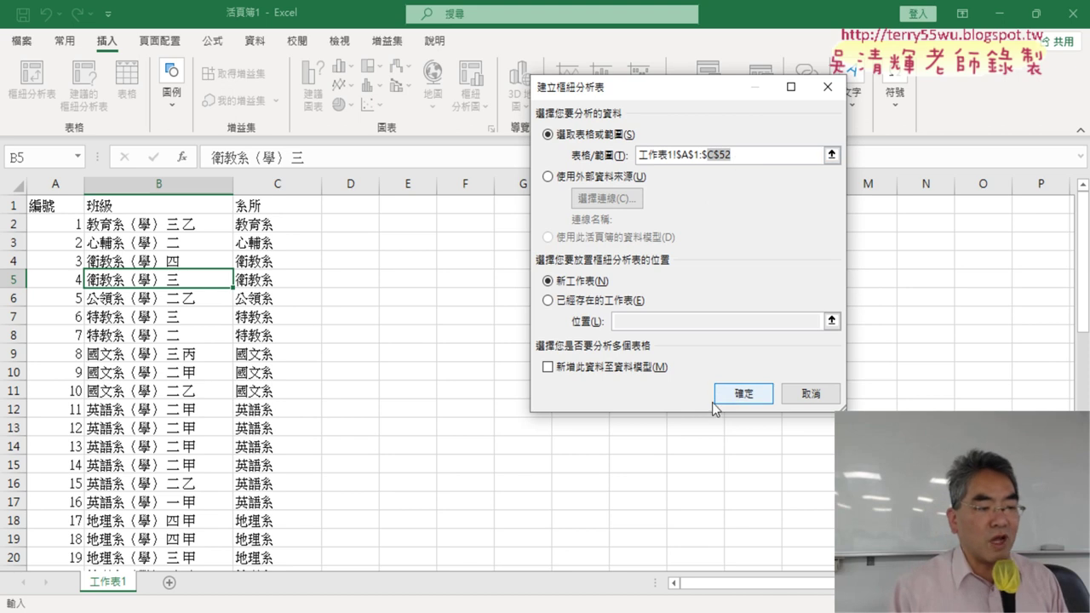
left_click(756, 400)
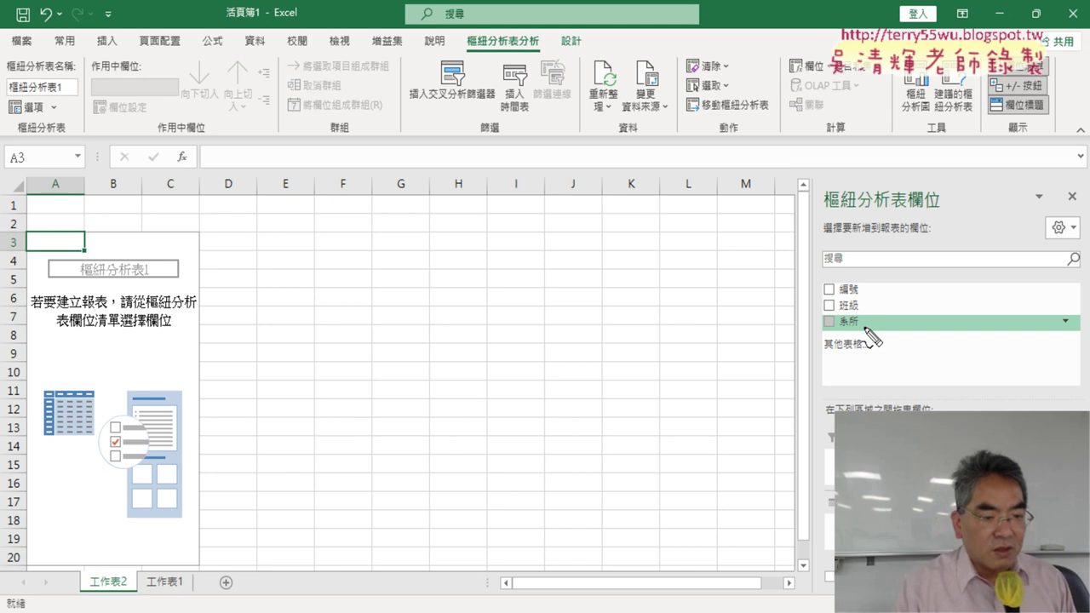
Step: Add the 系所 field to Rows so each department is listed as a row label
mouse_move(868, 338)
left_mouse_down()
mouse_move(831, 340)
mouse_move(876, 334)
mouse_move(857, 412)
left_mouse_up()
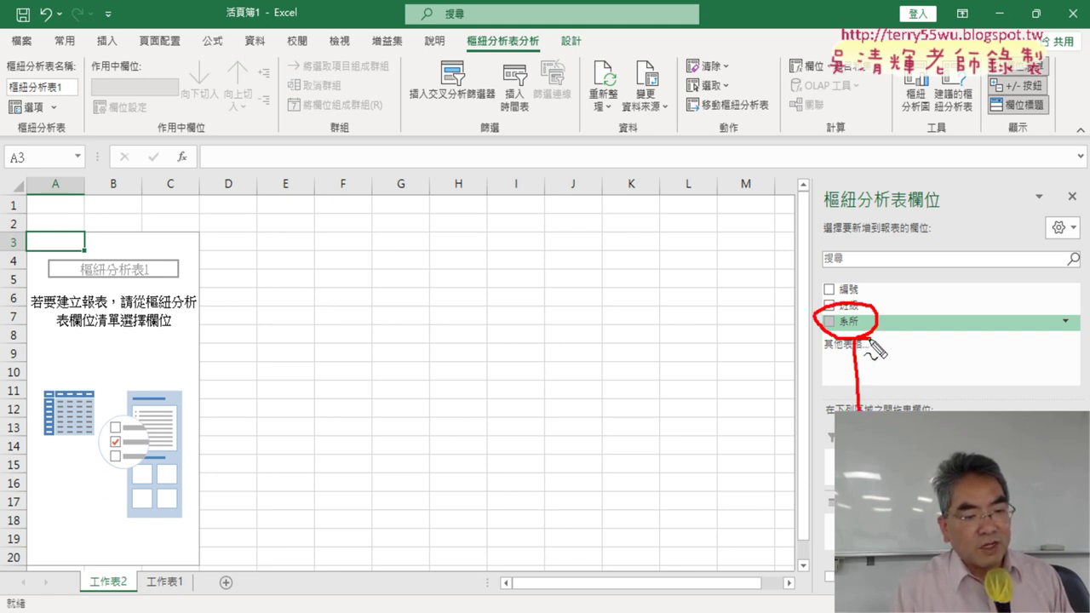
left_click_drag(874, 337, 935, 412)
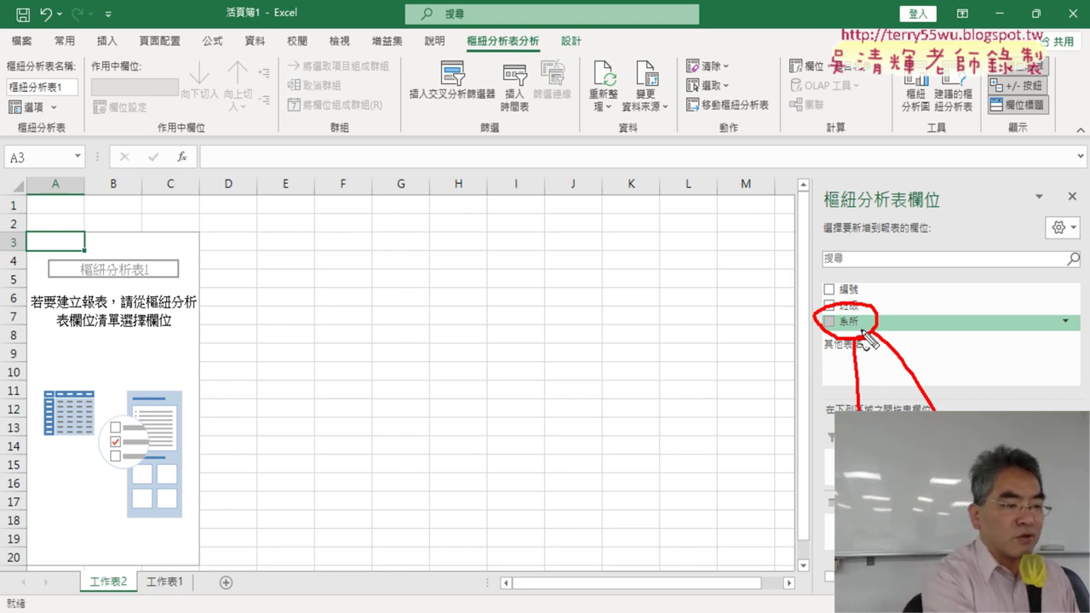
key("Escape")
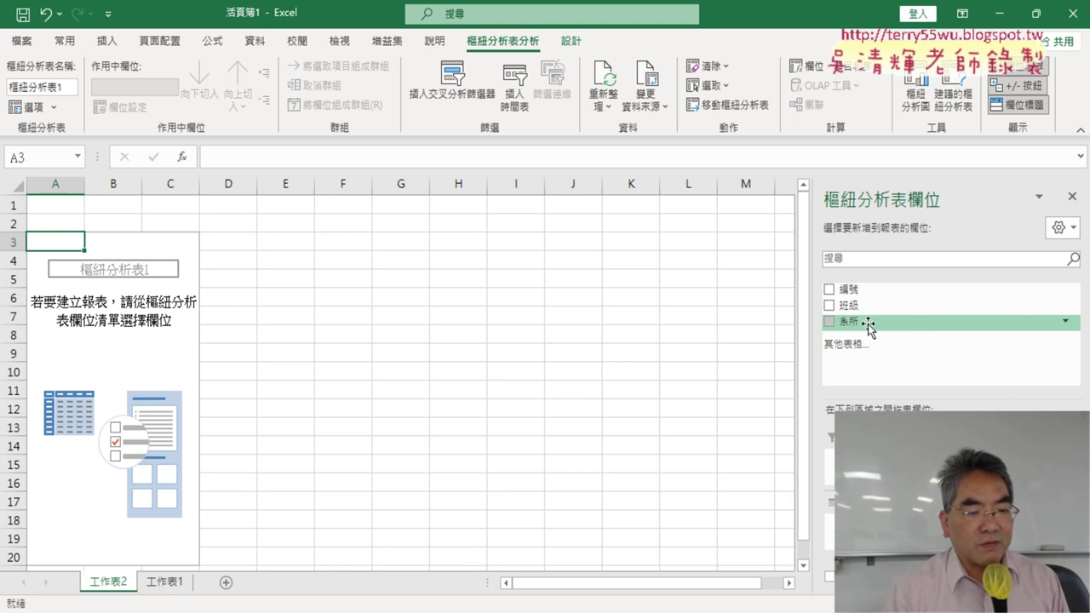
left_click(829, 321)
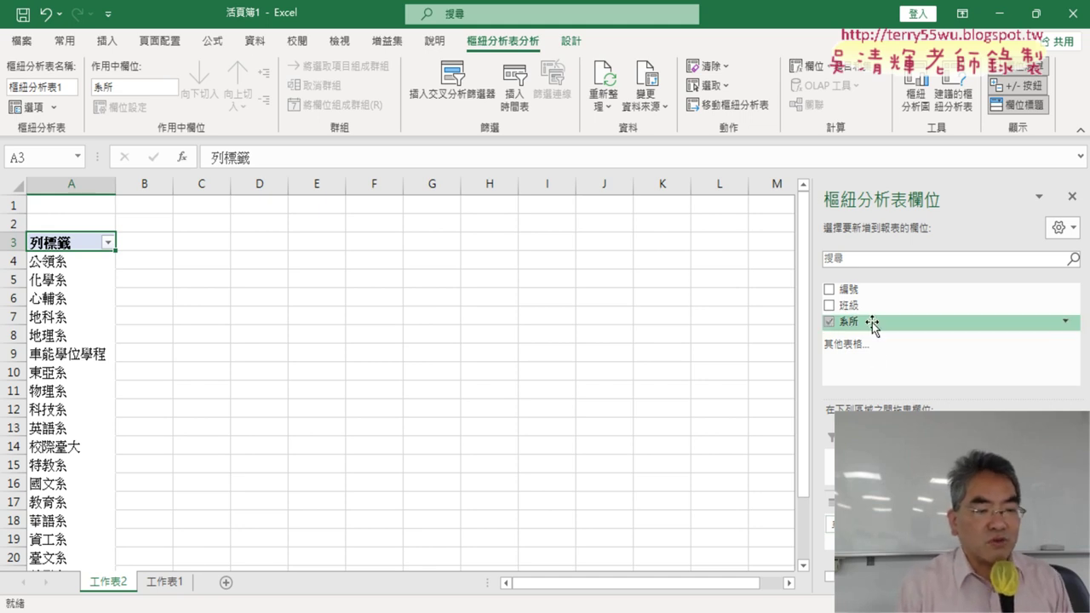
Step: Drag 系所 into Values to create a 計數 - 系所 count per department
left_click_drag(872, 322, 900, 352)
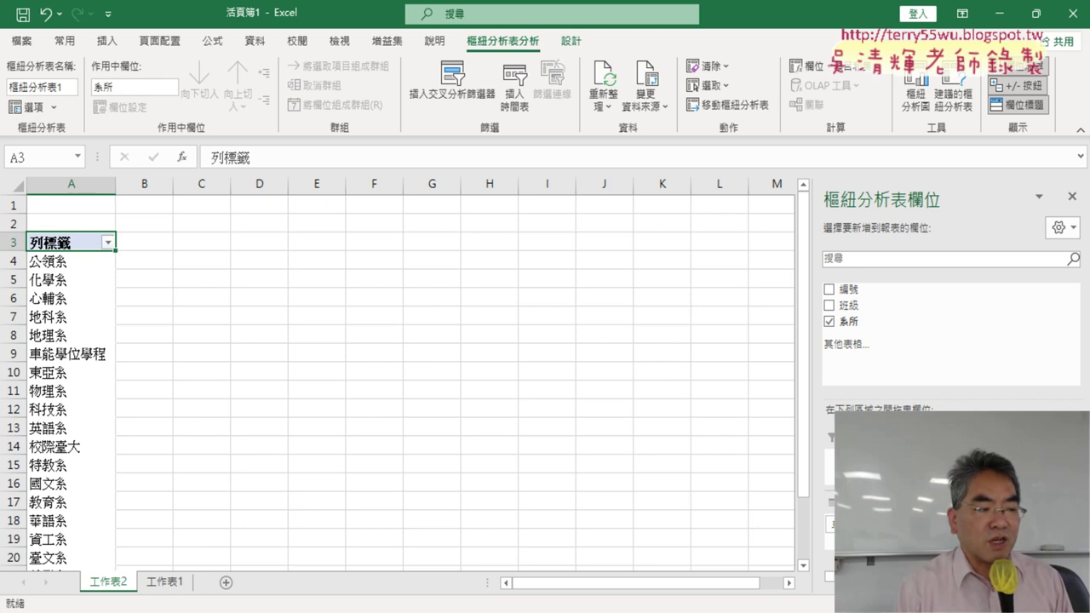
left_click_drag(900, 352, 1014, 529)
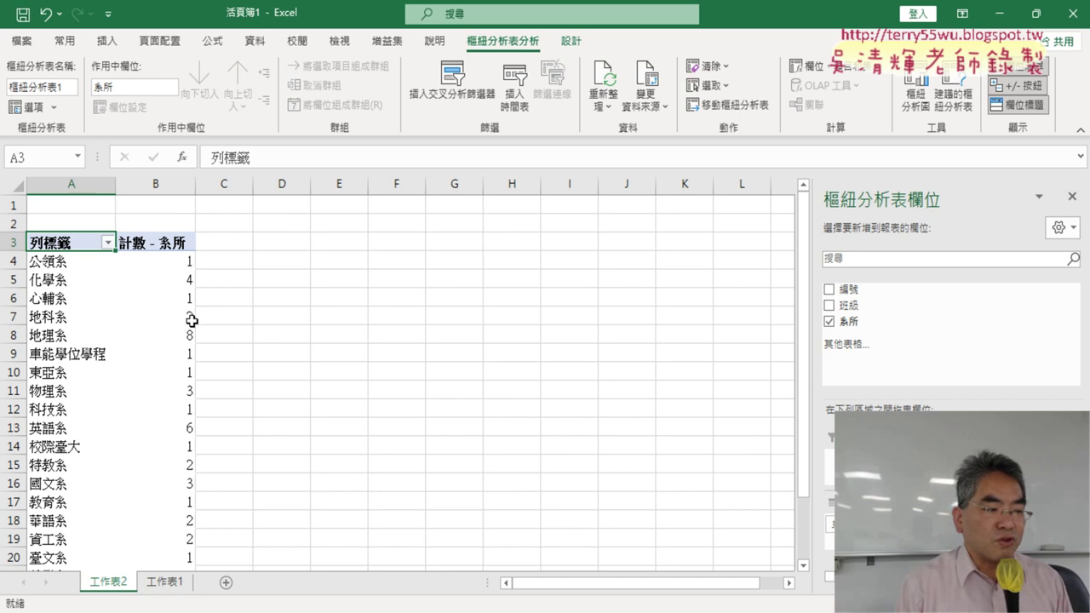
mouse_move(804, 334)
left_mouse_down()
mouse_move(804, 391)
mouse_move(805, 367)
left_mouse_up()
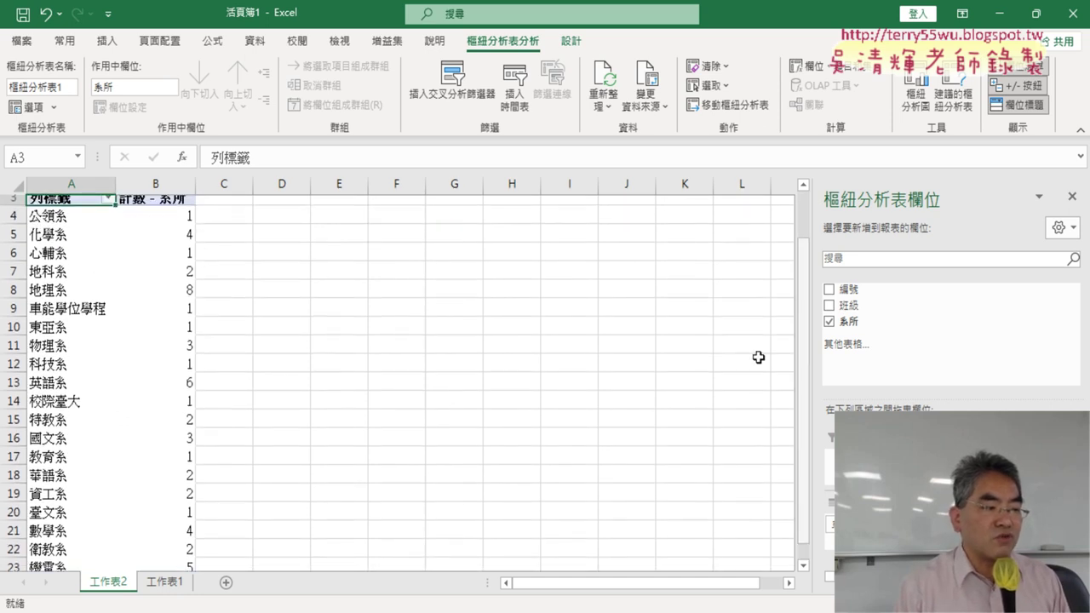
Step: Check the 地理系 count of 8 and select the first count value to sort by
left_click(183, 279)
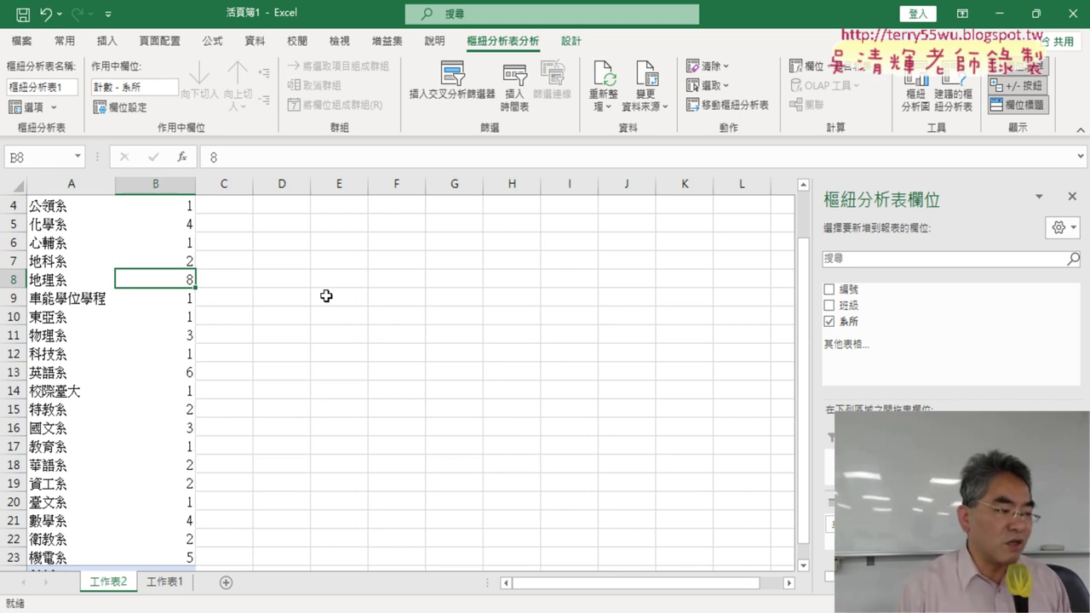
left_click(41, 280)
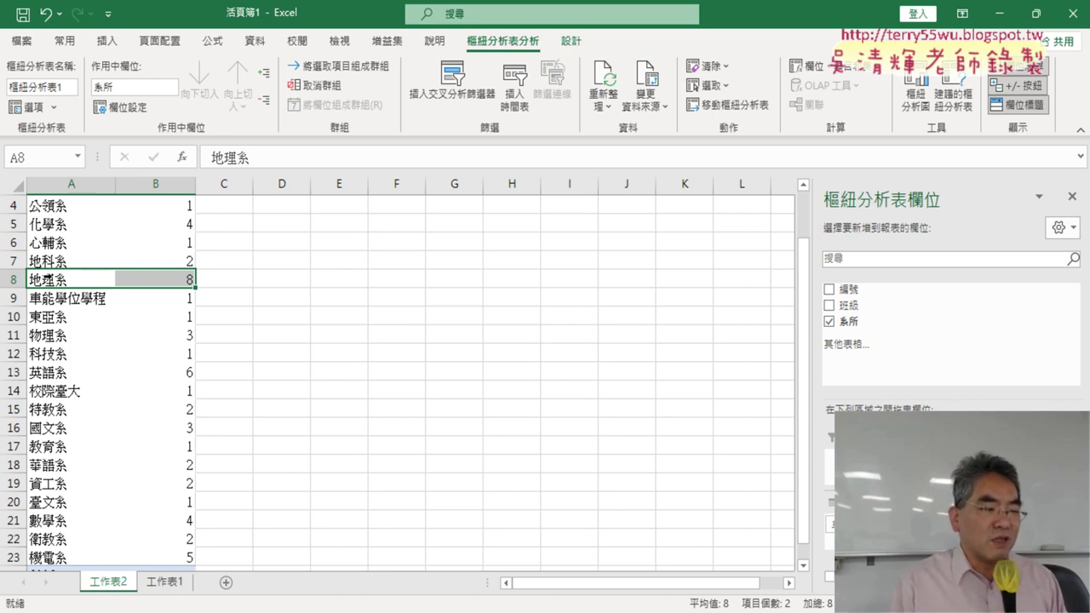
scroll(275, 310, "up", 1)
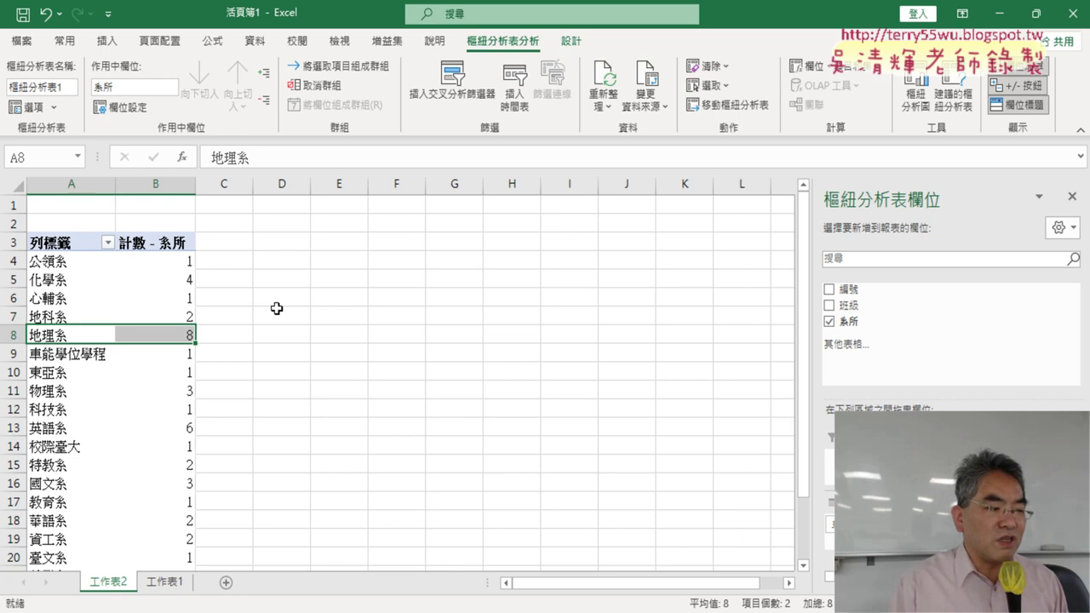
left_click(174, 269)
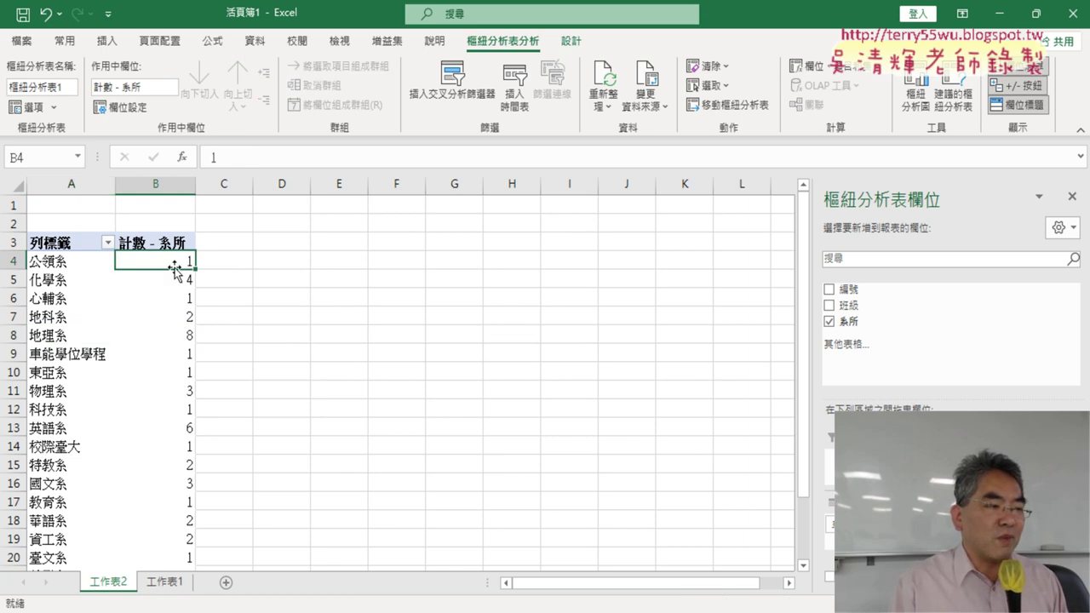
left_click(255, 41)
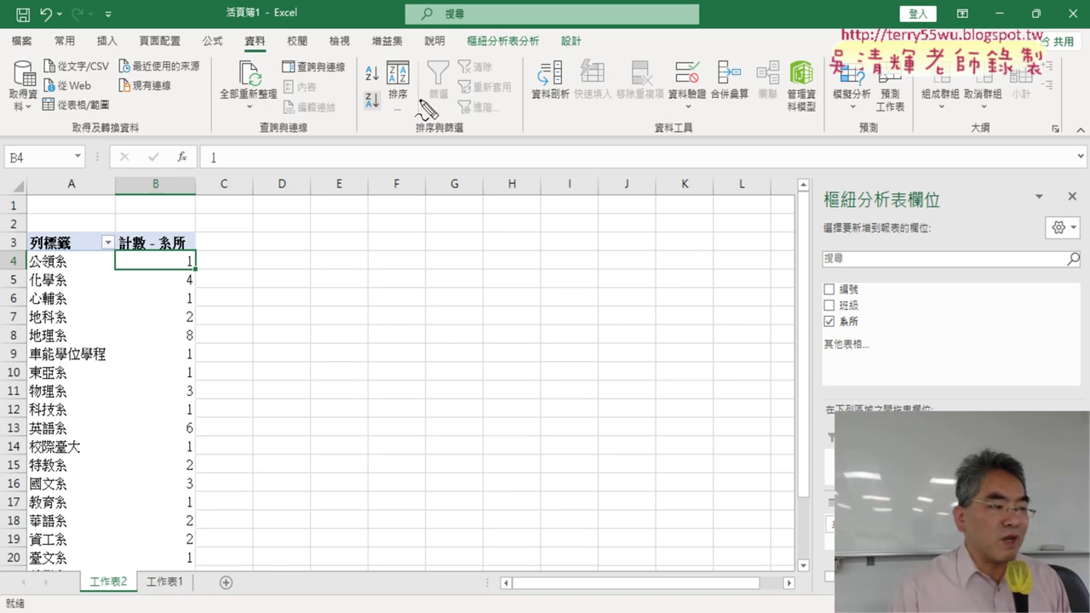
Step: Sort the departments by count descending (Z→A), putting 地理系 8 first
left_click_drag(287, 59, 284, 84)
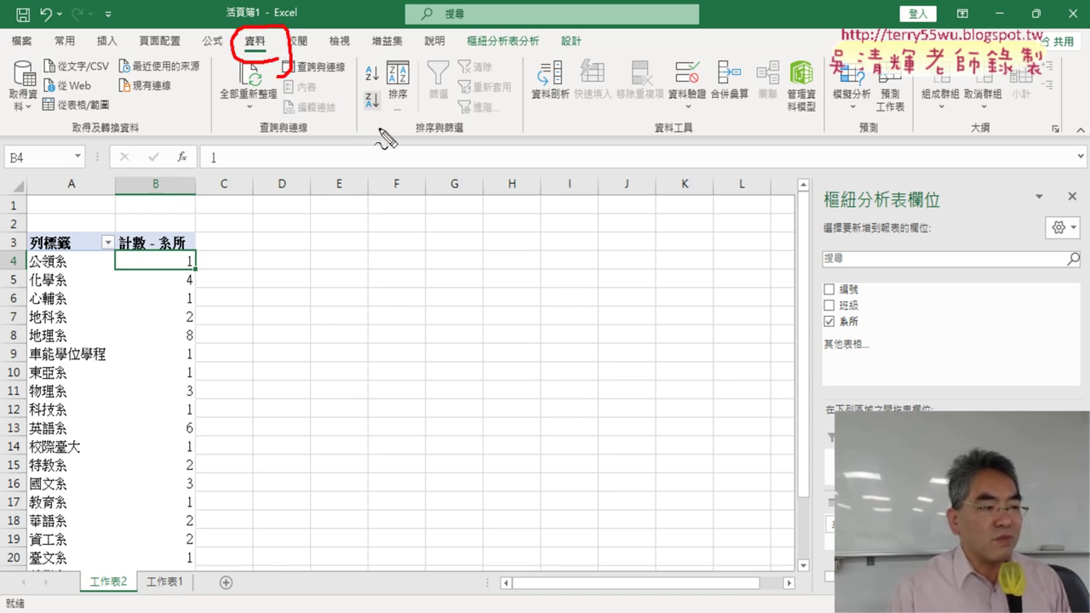
left_click_drag(374, 132, 377, 138)
left_click_drag(198, 277, 119, 271)
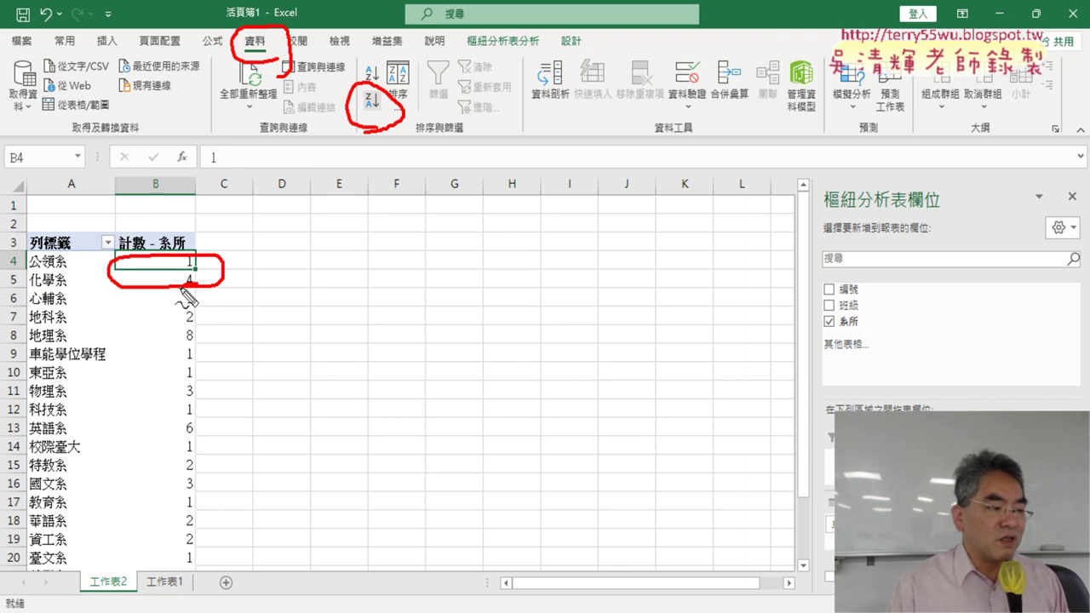
key("Escape")
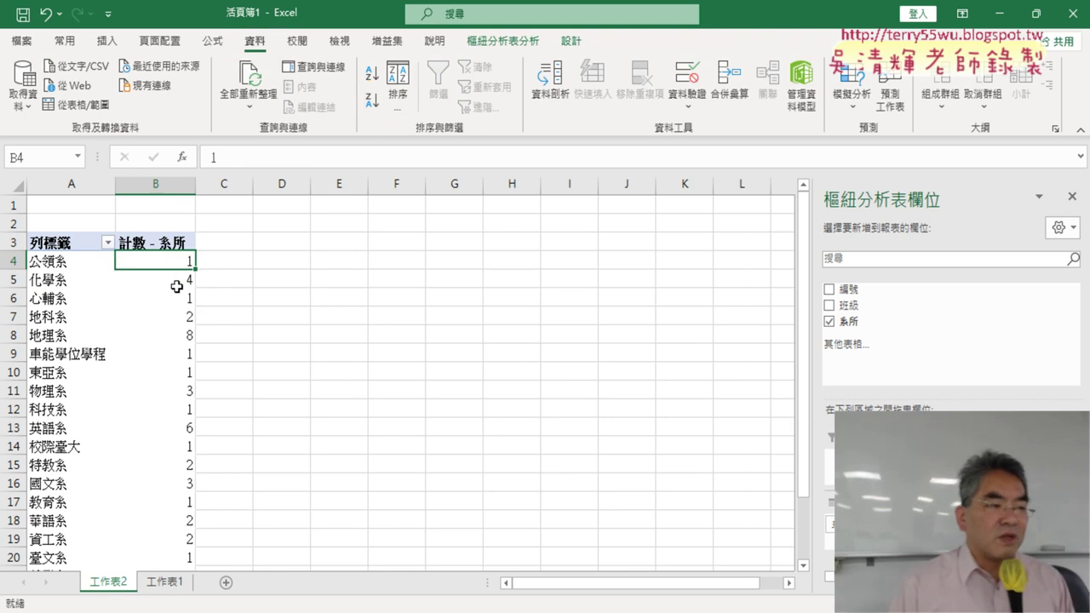
left_click(371, 104)
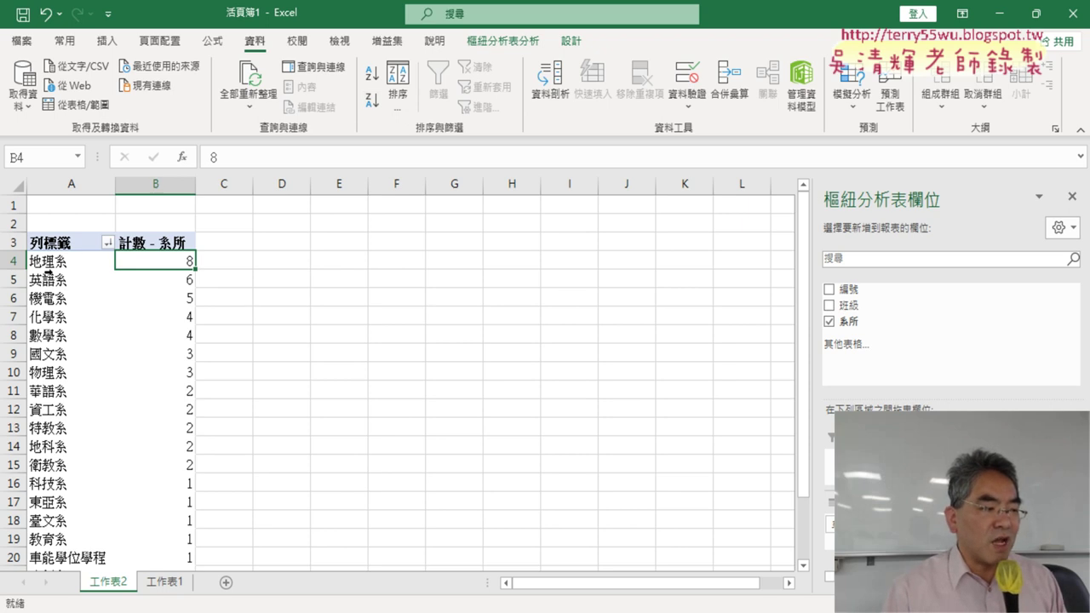
Step: Select the top six department rows 4–9 of the PivotTable
left_click(20, 260)
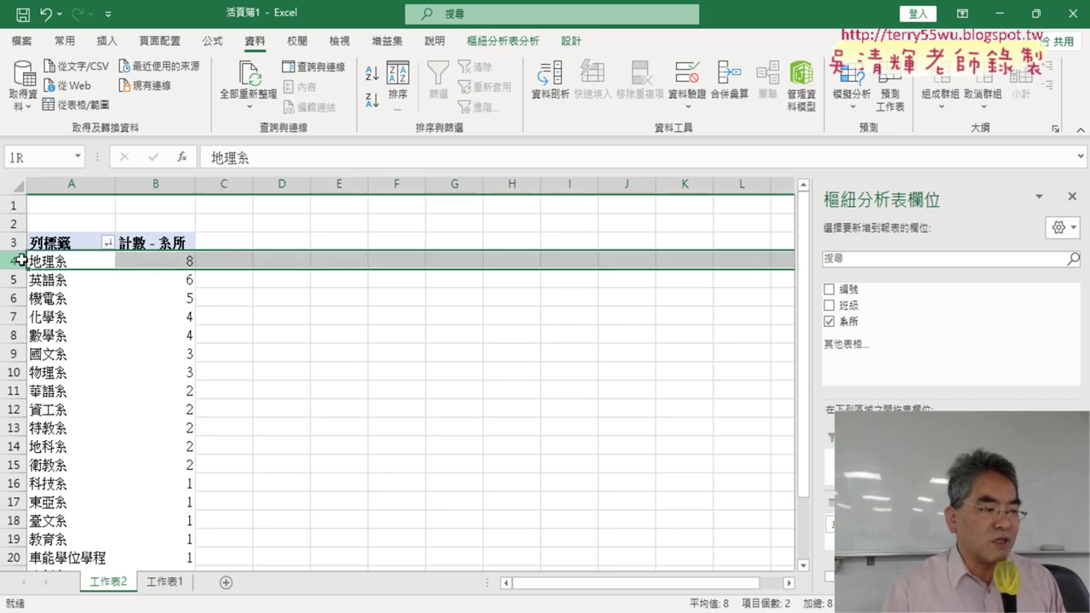
left_click_drag(21, 260, 18, 305)
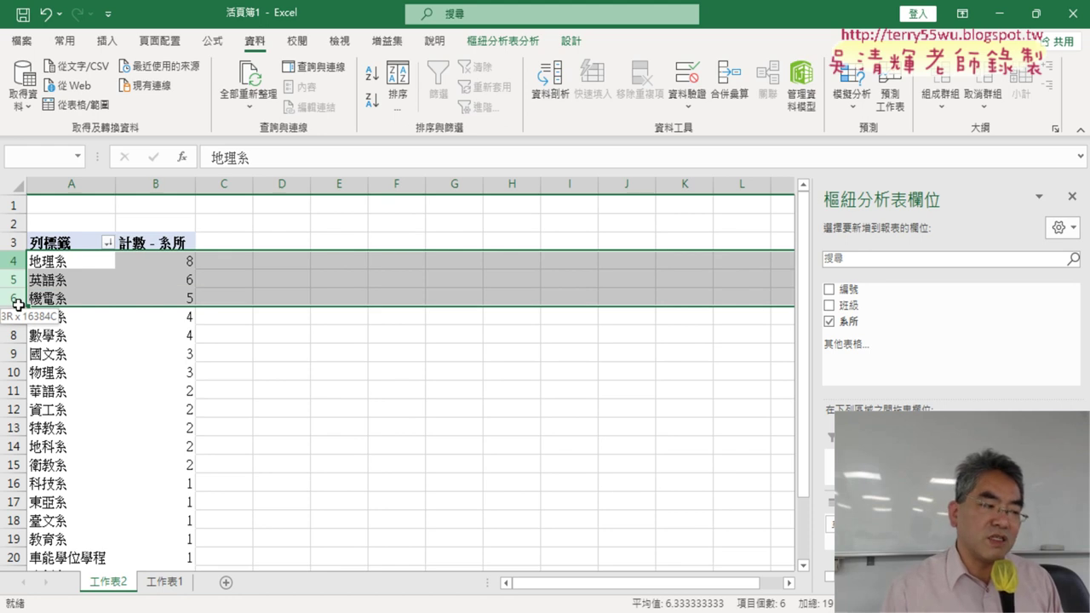
left_click_drag(18, 305, 28, 340)
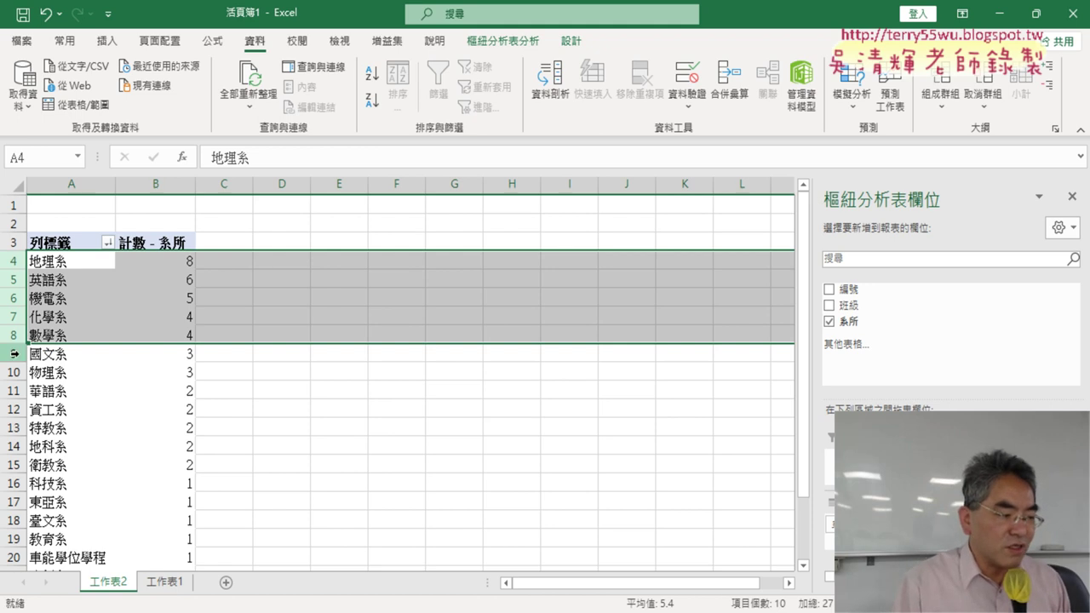
left_click_drag(14, 354, 14, 261)
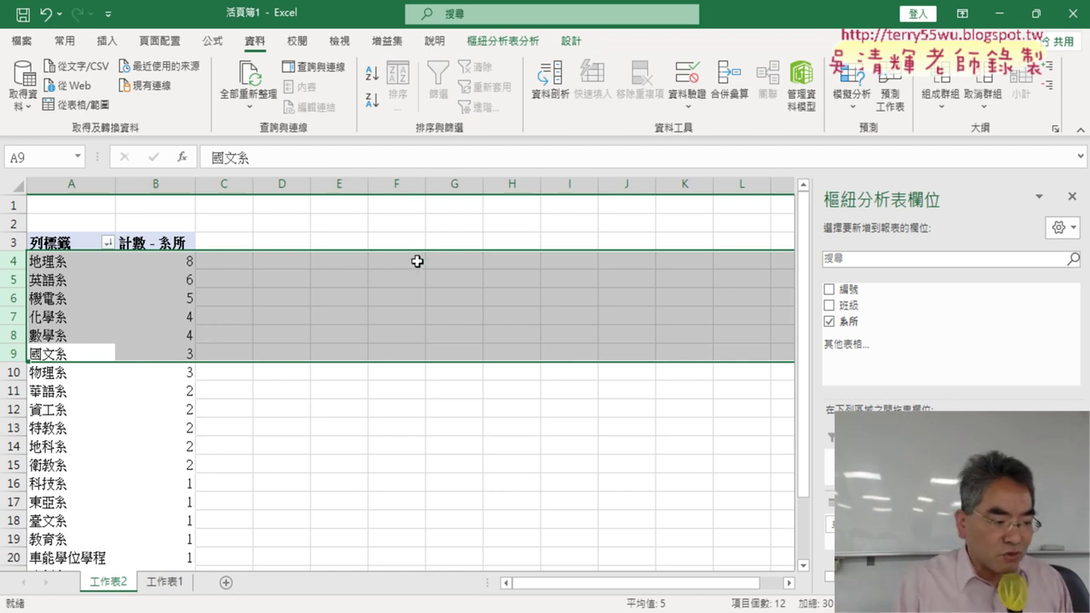
Step: Delete the 工作表2 PivotTable sheet
right_click(119, 591)
left_click(182, 380)
left_click(515, 362)
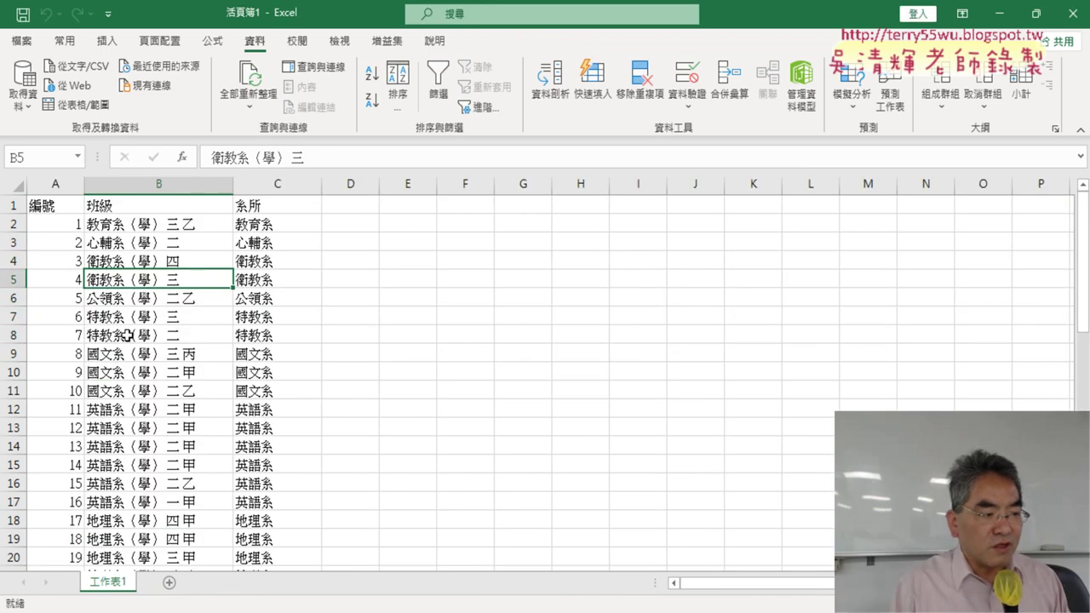
Step: Recreate the PivotTable on new sheet 工作表3 with 系所 listed as departments
key("alt")
key("n")
key("v")
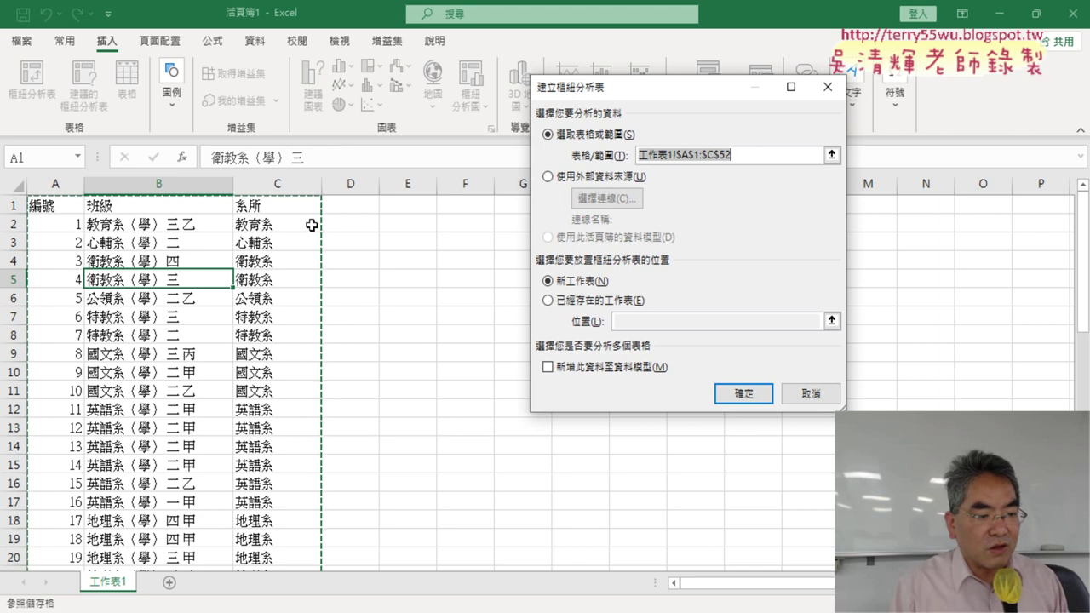
left_click(743, 394)
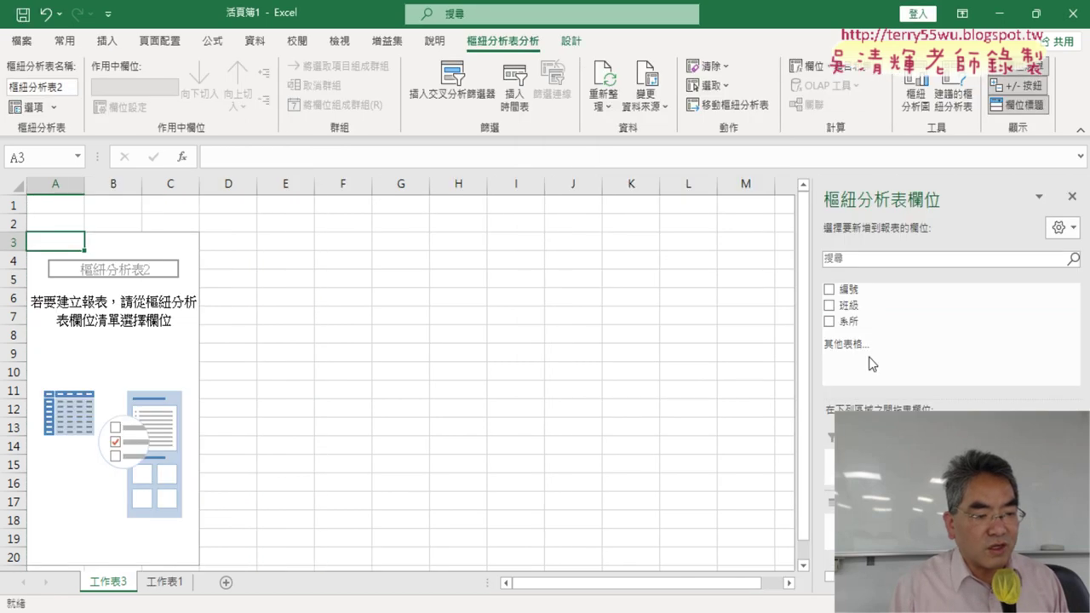
left_click(844, 321)
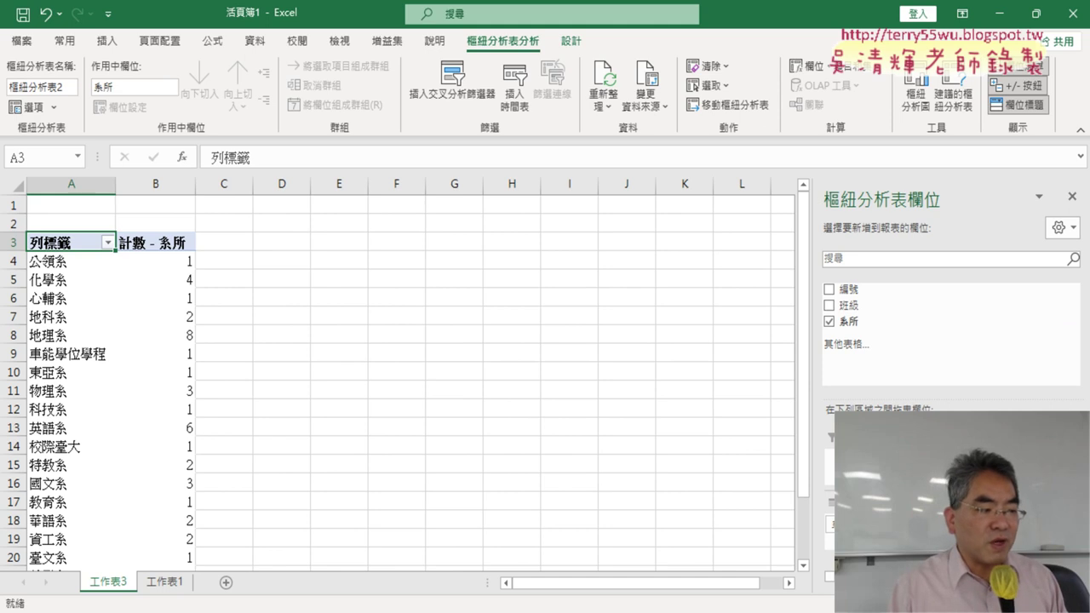
Step: Sort the 工作表3 department counts descending with 地理系 8 first, then view 工作表1
left_click(181, 266)
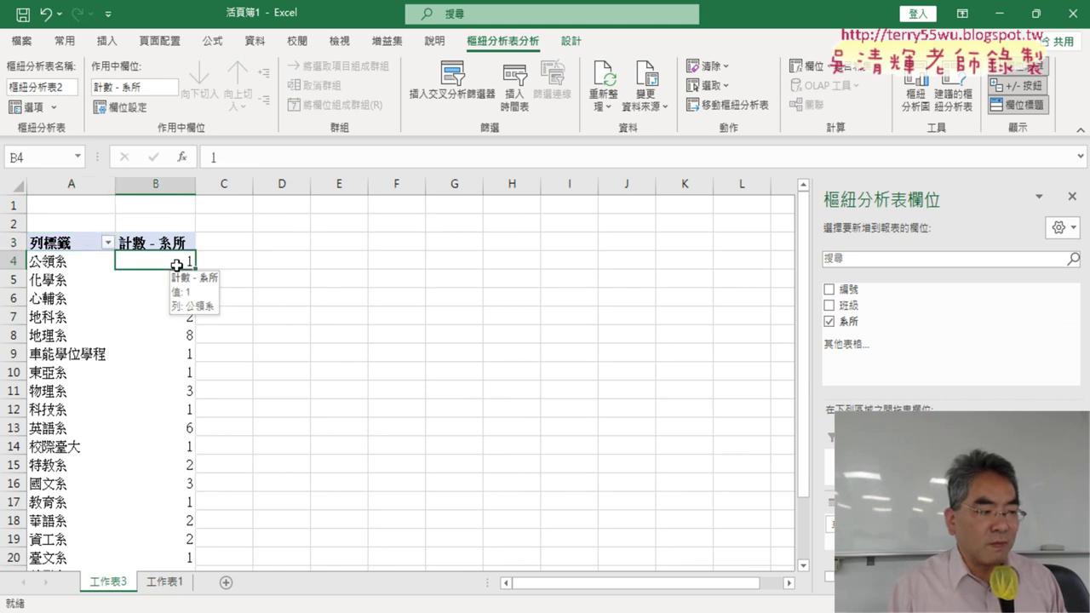
left_click(254, 40)
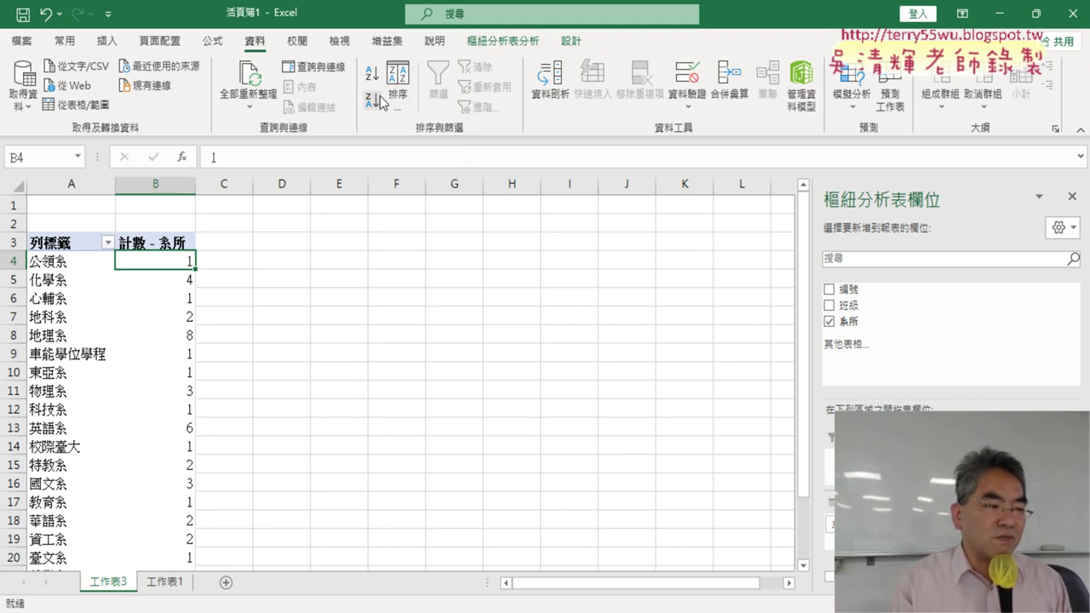
left_click(373, 102)
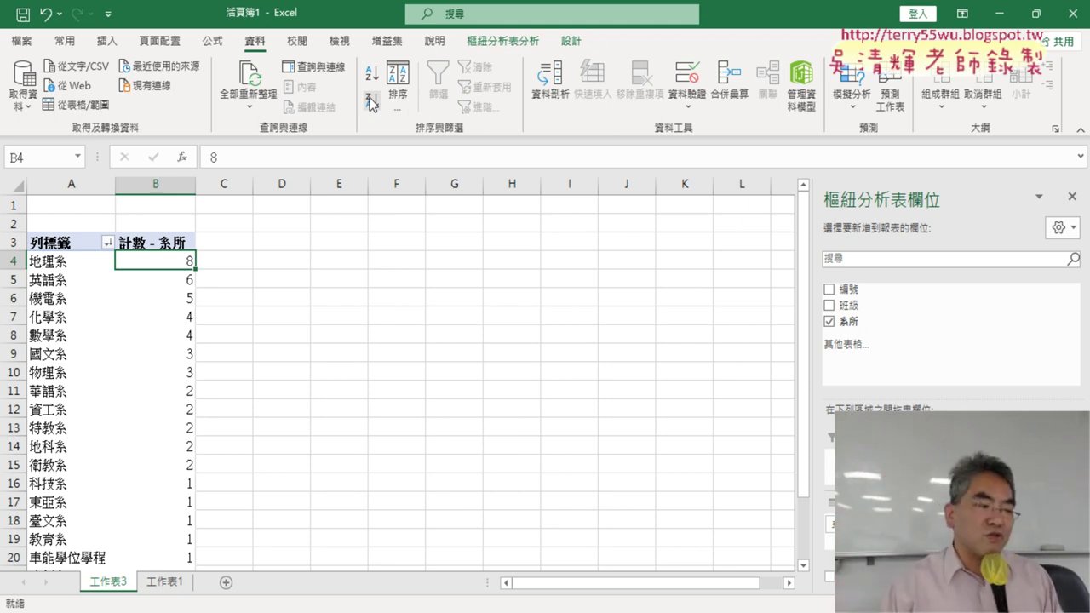
left_click(169, 585)
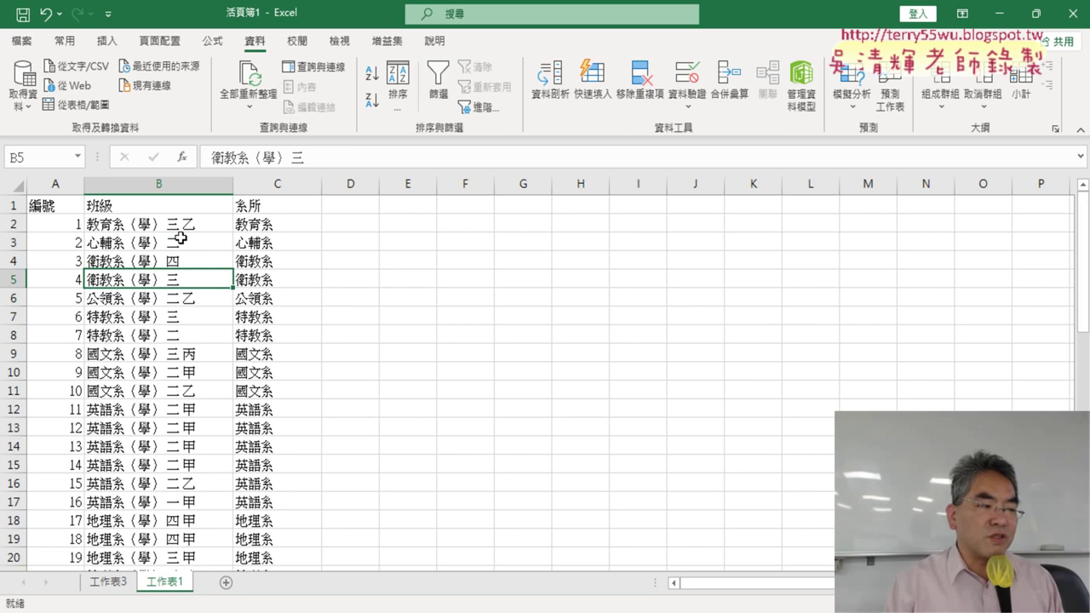
Step: Select the 班級 and 系所 columns, then return to the 工作表3 PivotTable's analysis tools
left_click(166, 187)
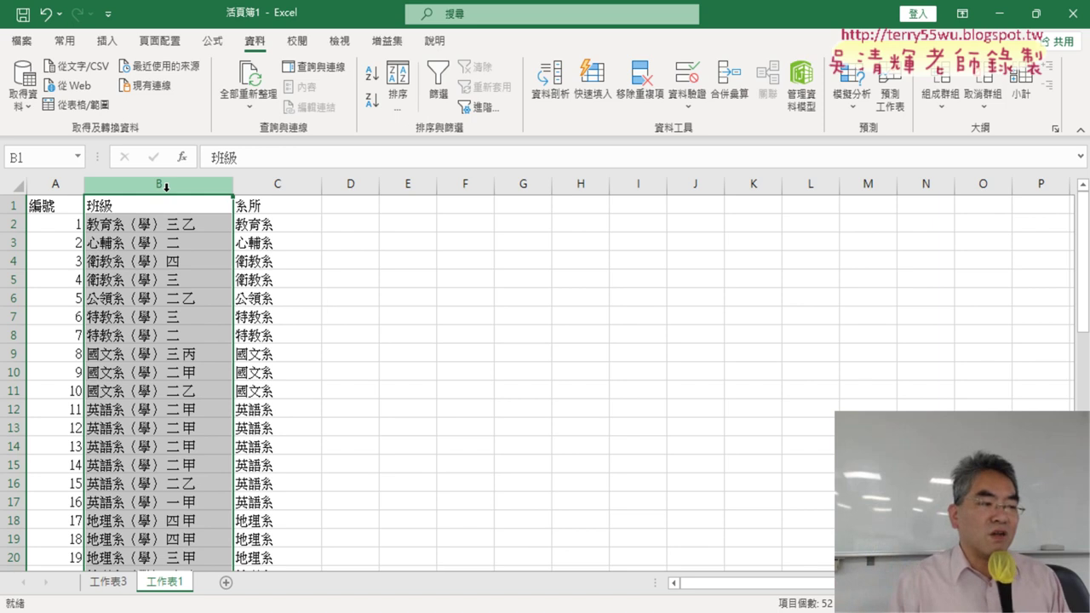
left_click(294, 184)
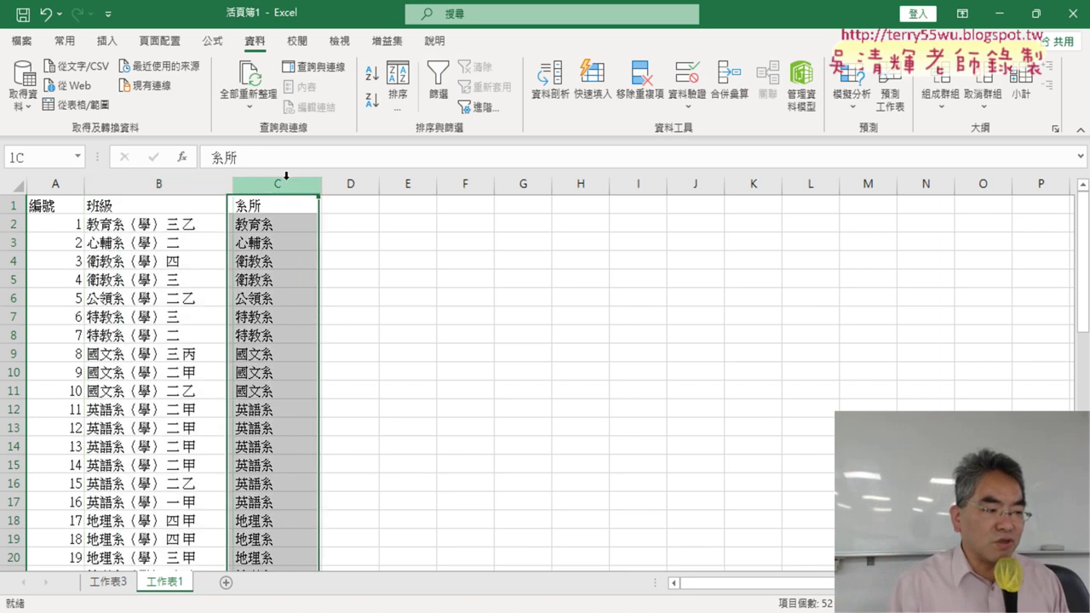
left_click(120, 582)
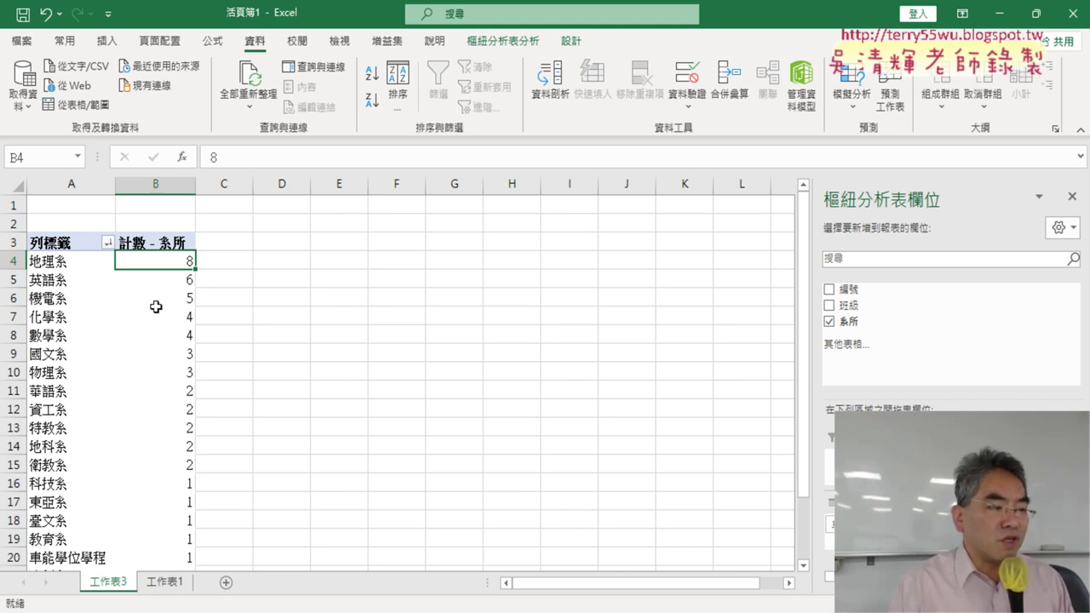
left_click(513, 44)
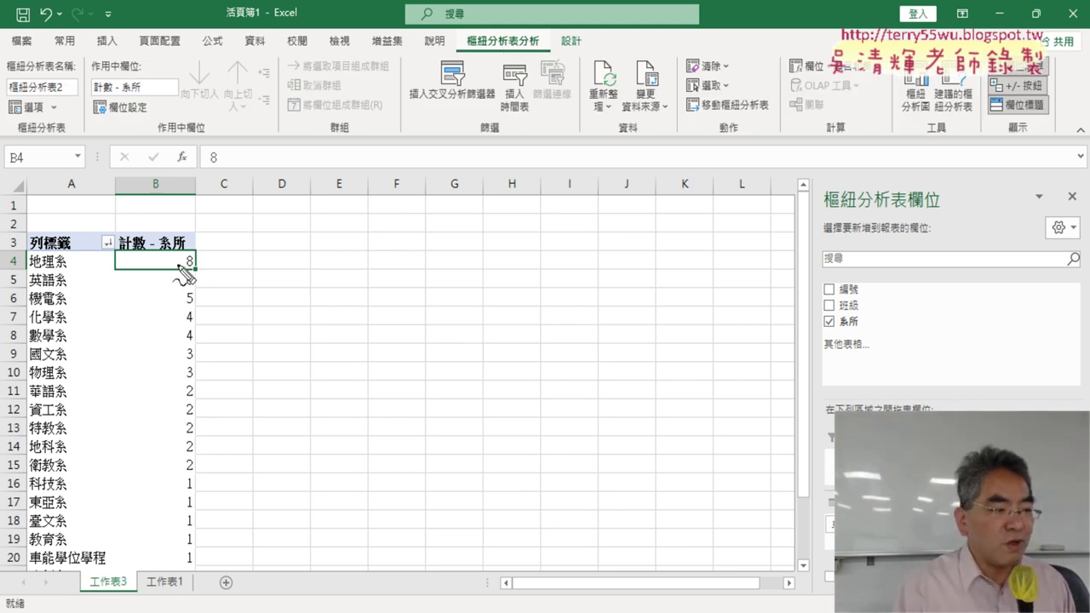
left_click_drag(153, 281, 176, 281)
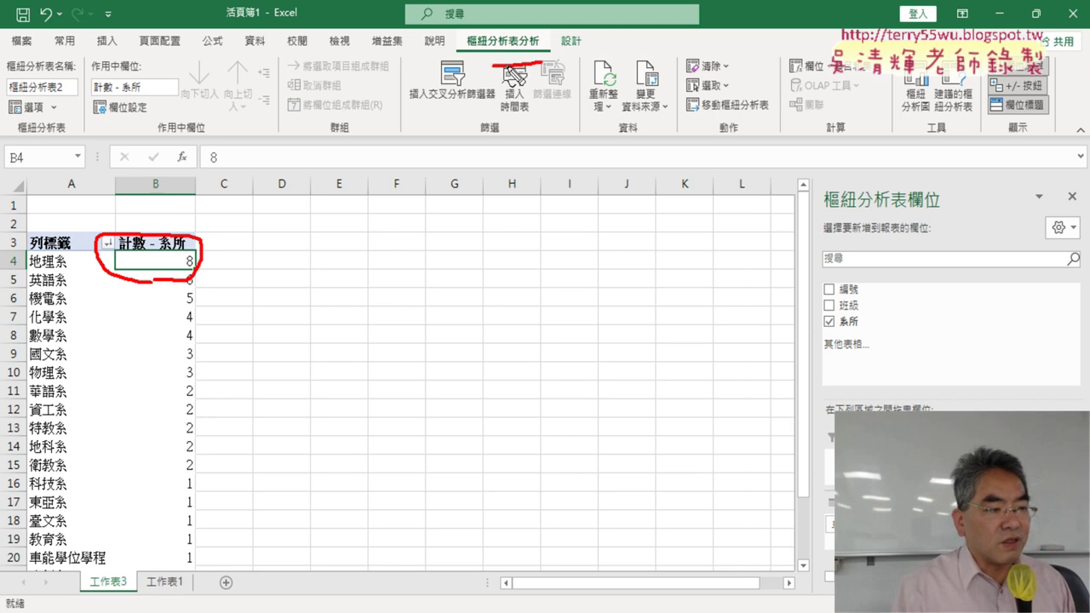
left_click_drag(515, 65, 535, 50)
left_click_drag(202, 251, 445, 61)
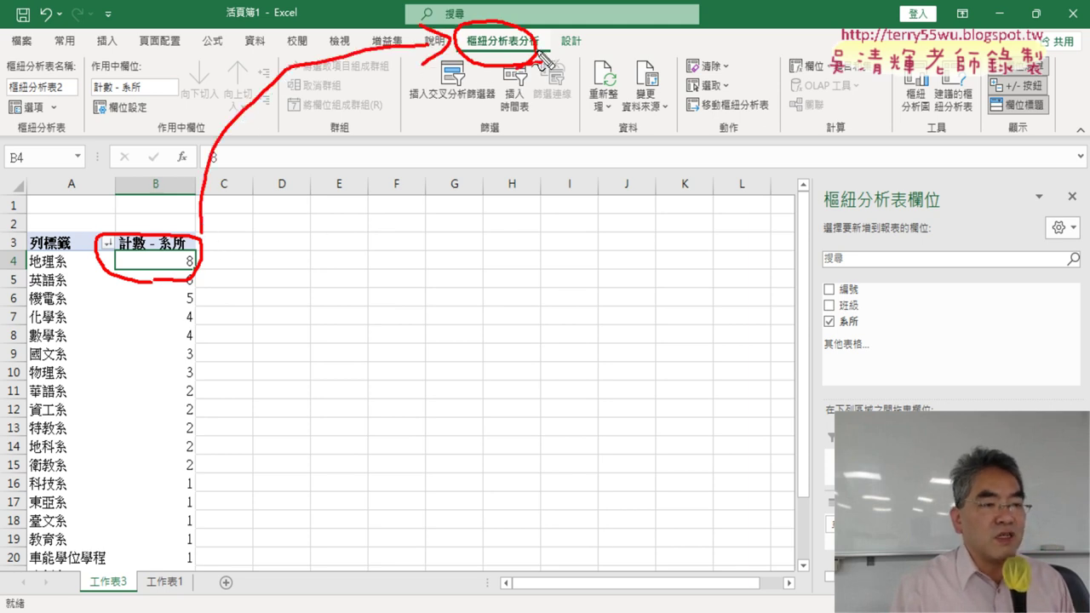
left_click_drag(542, 50, 870, 83)
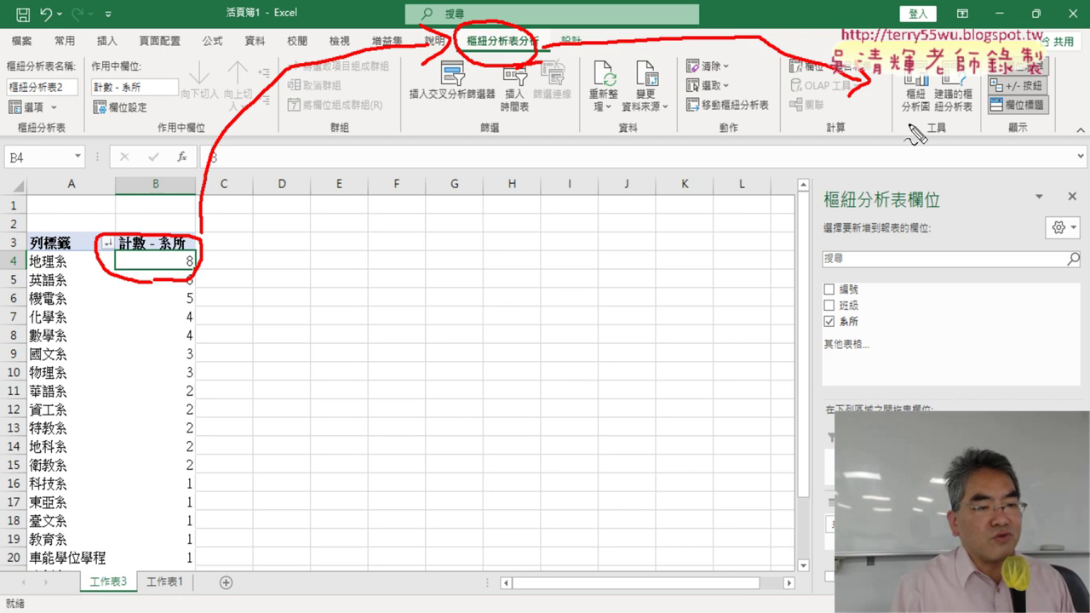
left_click_drag(913, 128, 910, 136)
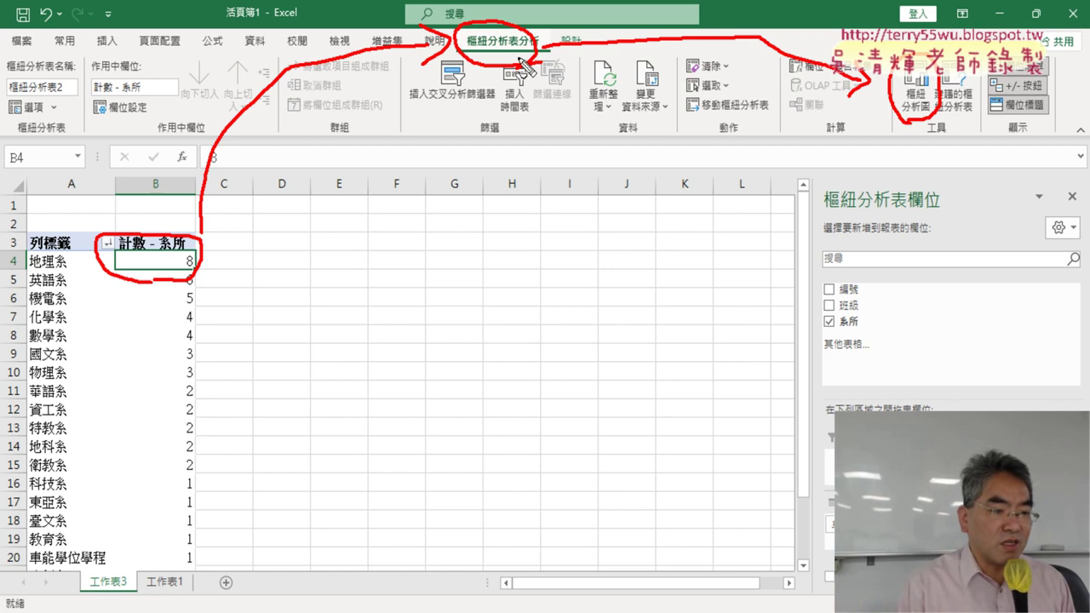
key("Escape")
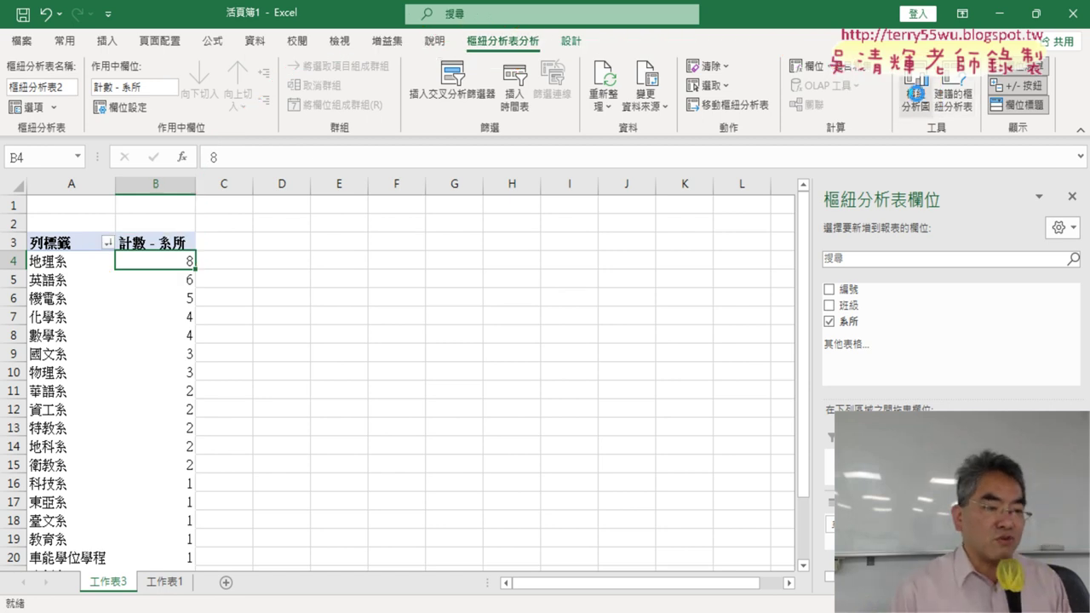
Step: Insert a 圓形圖 pie PivotChart of the department counts beside the PivotTable
left_click(916, 94)
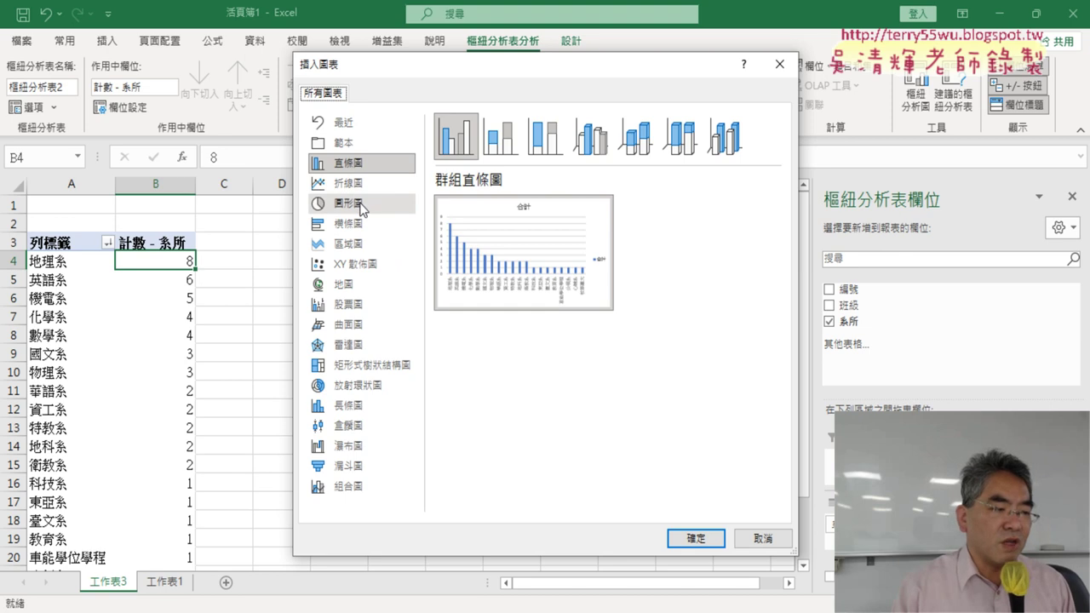
mouse_move(519, 253)
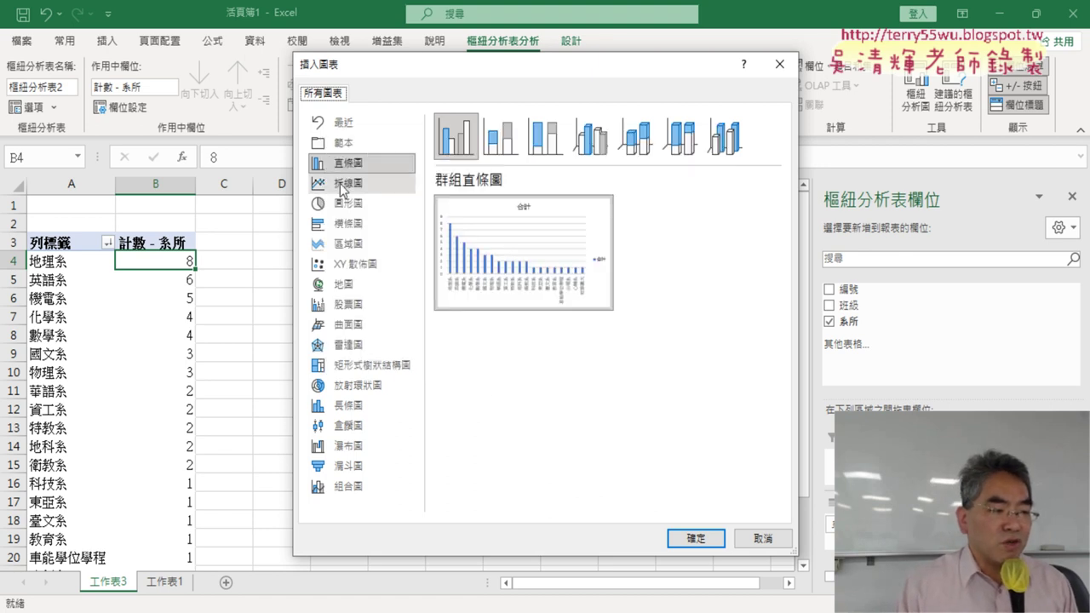
left_click(349, 207)
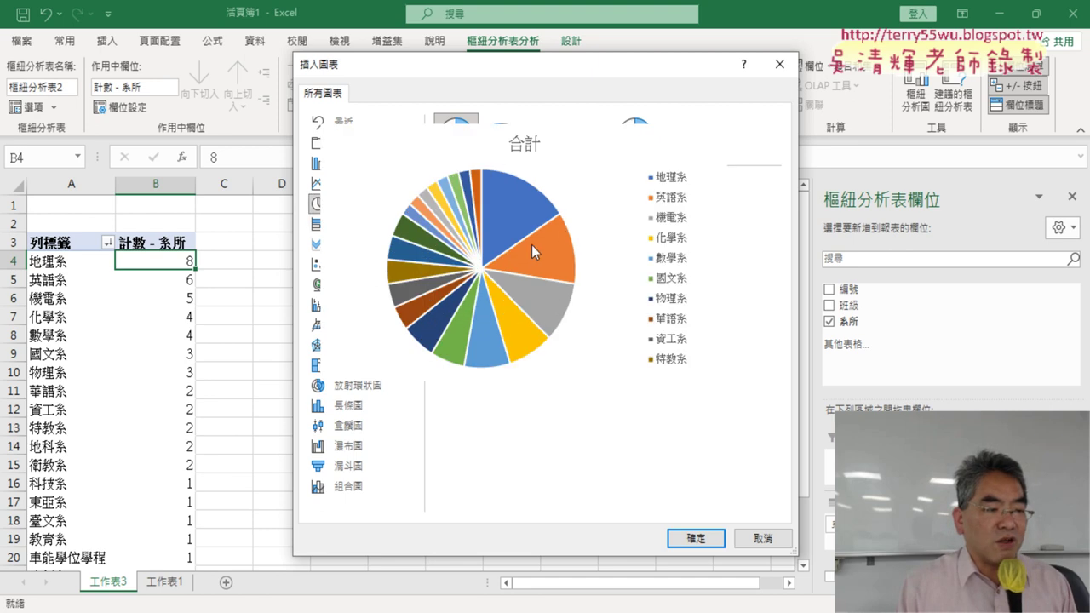
left_click(696, 538)
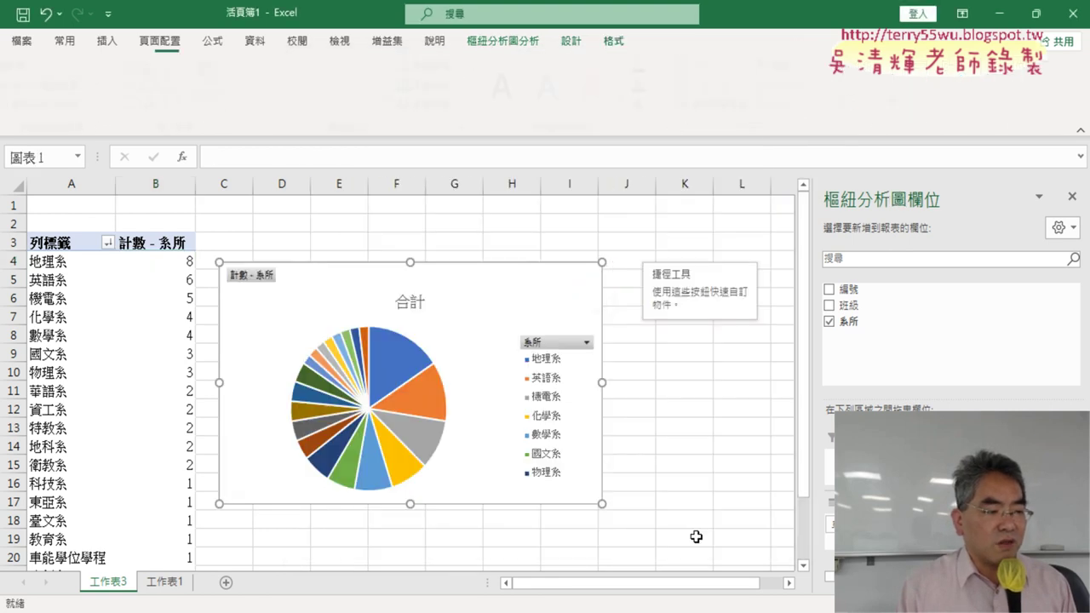
Step: Enlarge the pie chart upward and down-right to span roughly columns D to L
left_click_drag(219, 262, 240, 212)
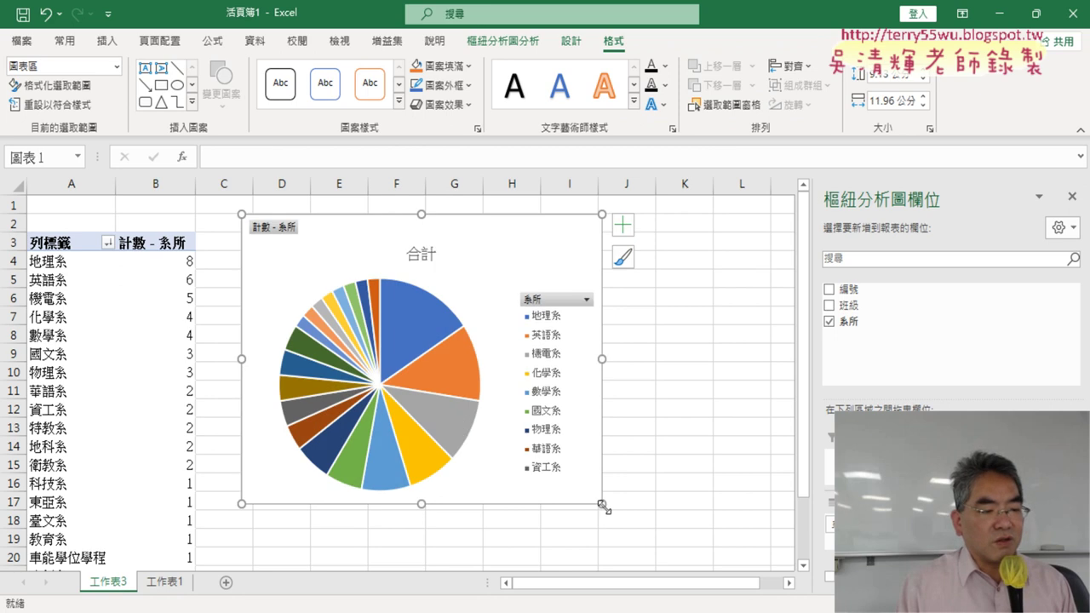
left_click_drag(603, 503, 726, 558)
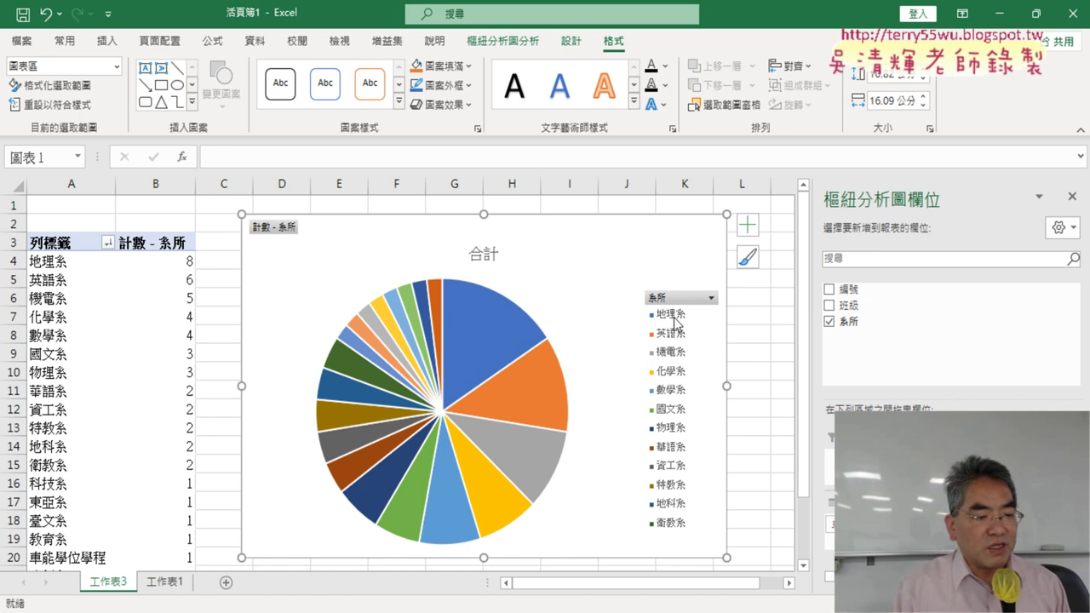
mouse_move(494, 326)
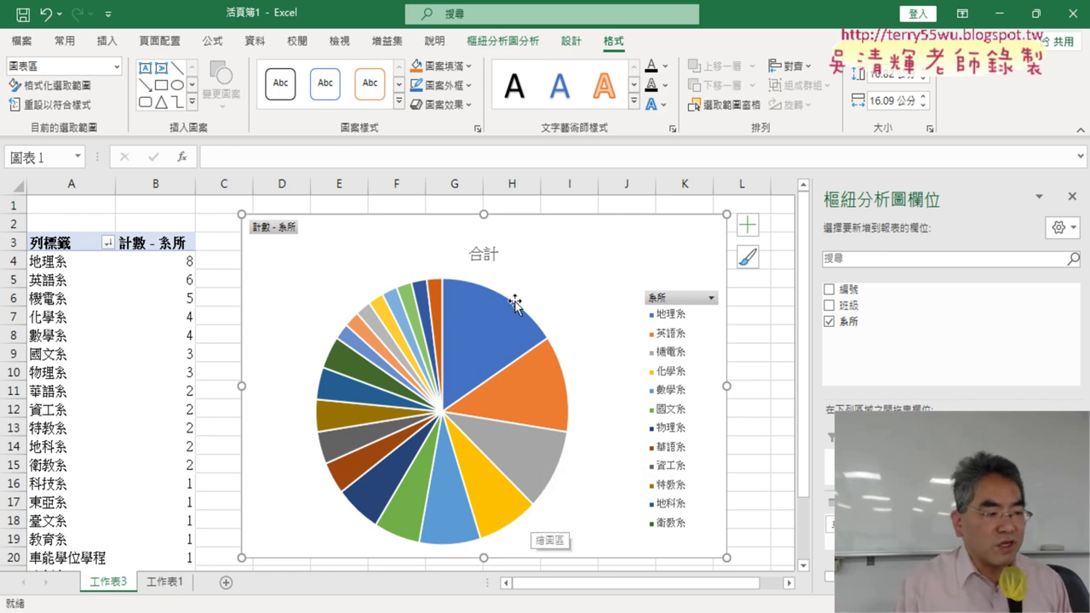
Step: Retitle the pie chart from 合計 to 系所佔比統計, correcting 占 to 佔
left_click(483, 256)
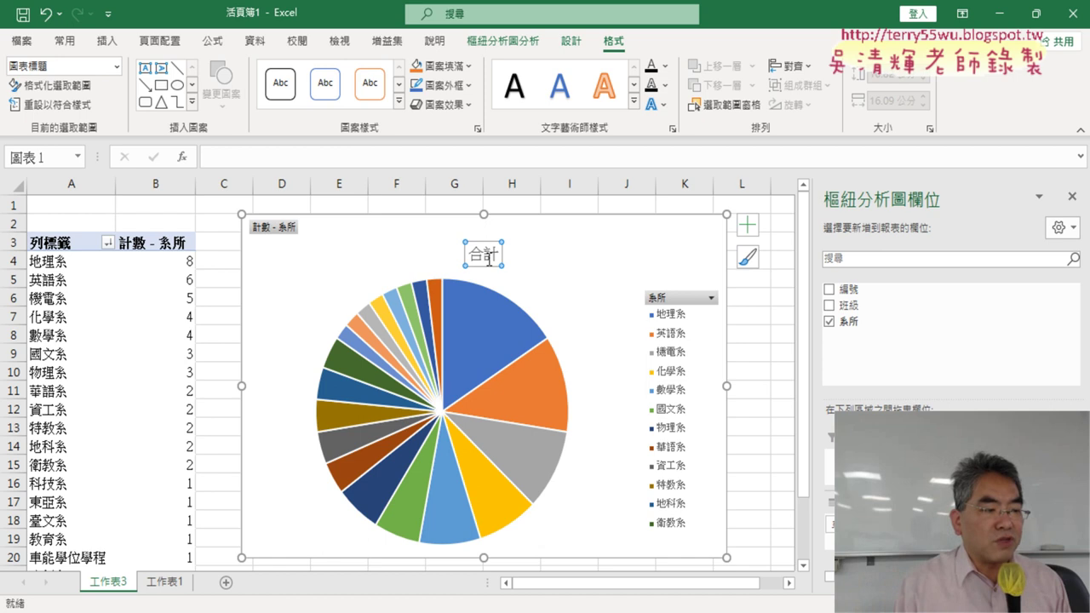
left_click(479, 259)
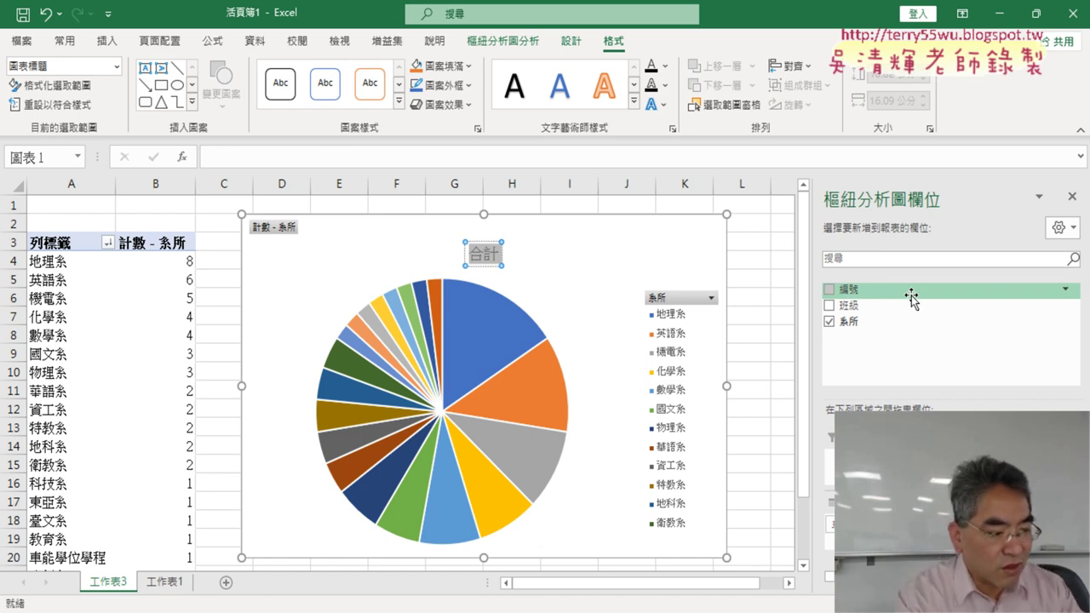
type("ㄒㄧ")
type("系")
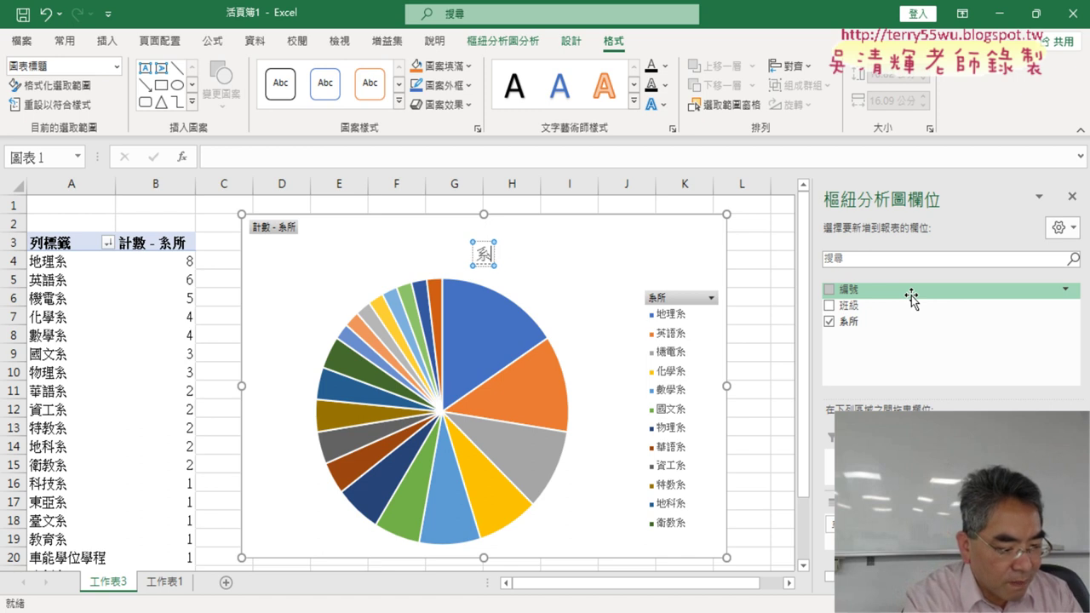
type("ㄙㄨ")
type("所")
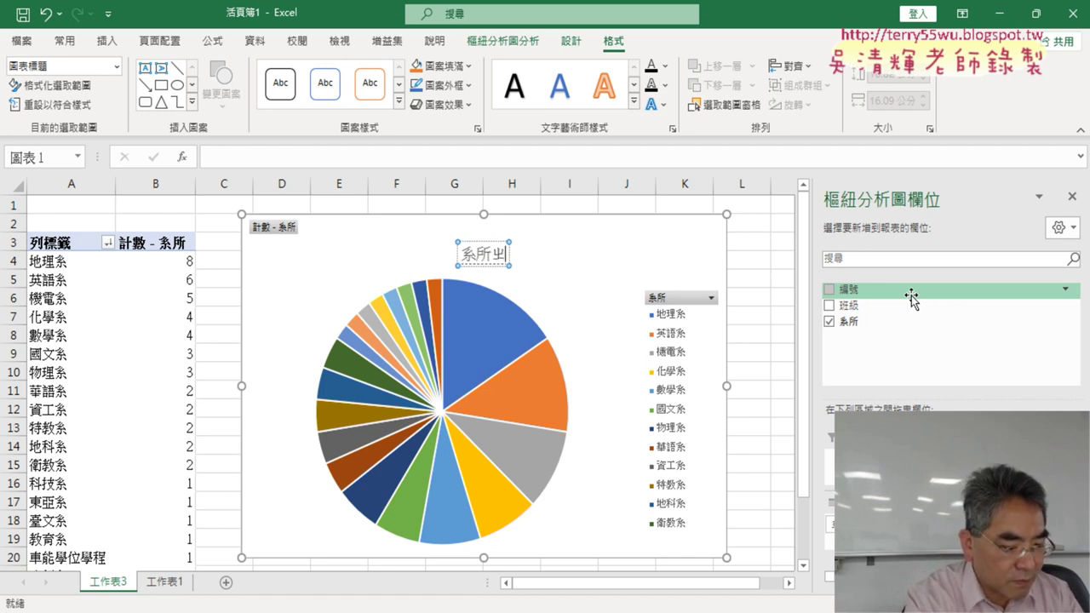
type("占比")
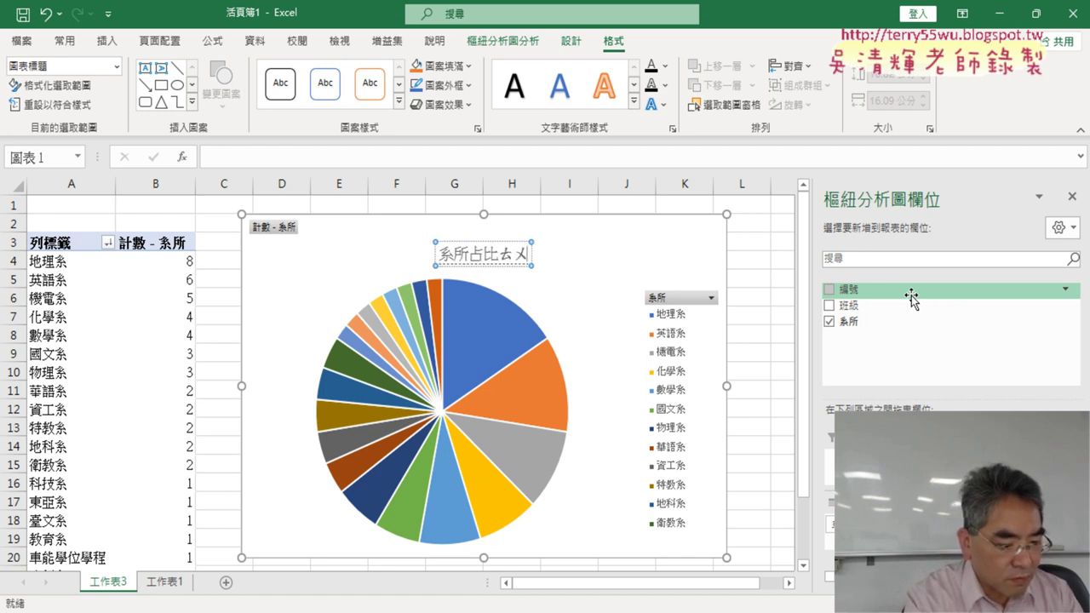
type("同")
key("BackSpace")
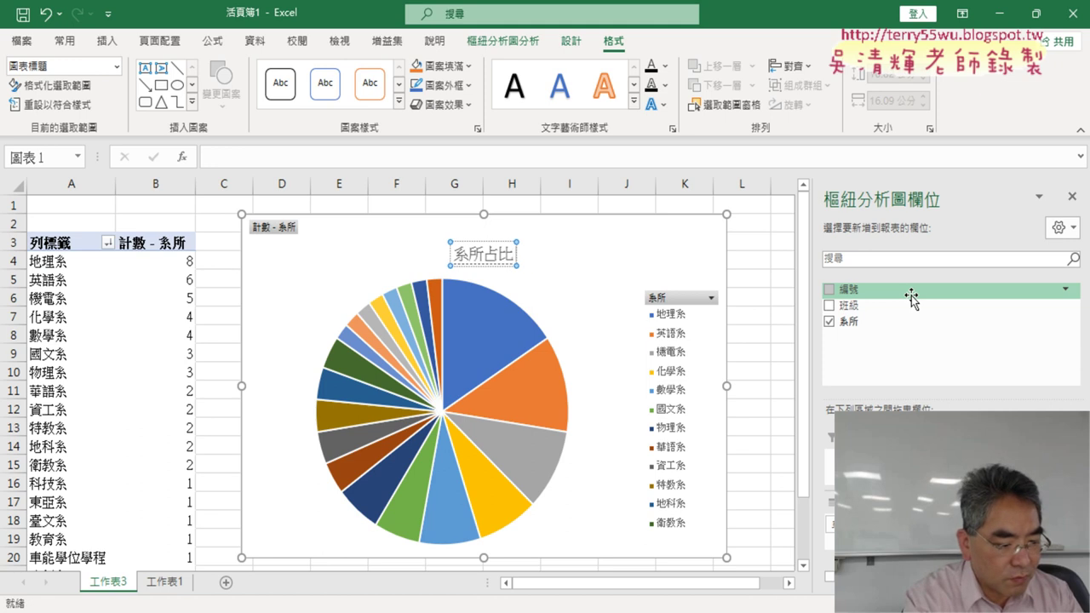
type("ㄊㄨ")
type("統計")
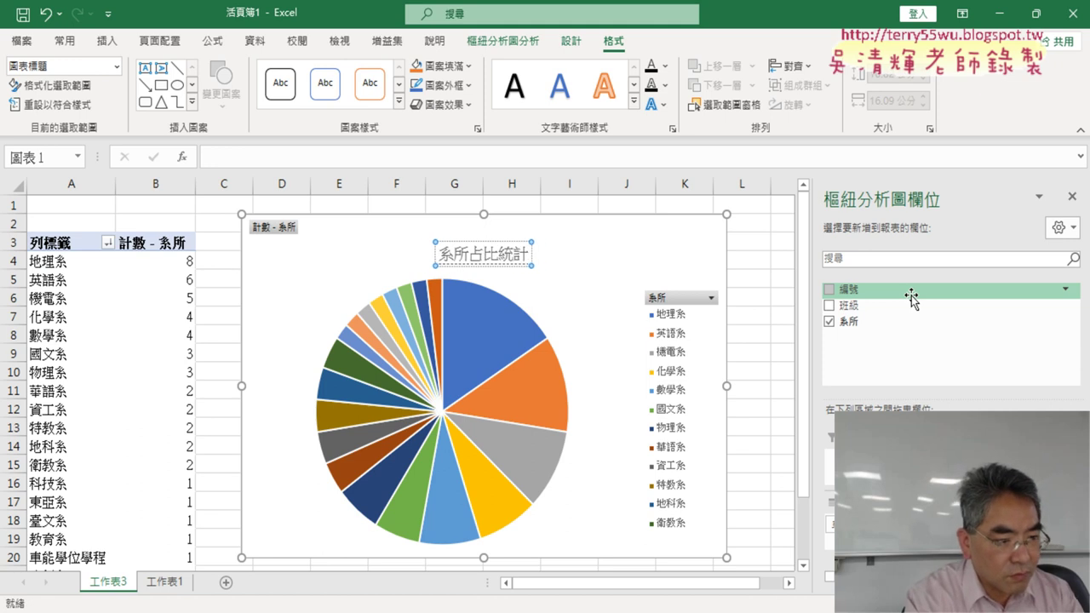
key("Left")
key("Left")
key("Left")
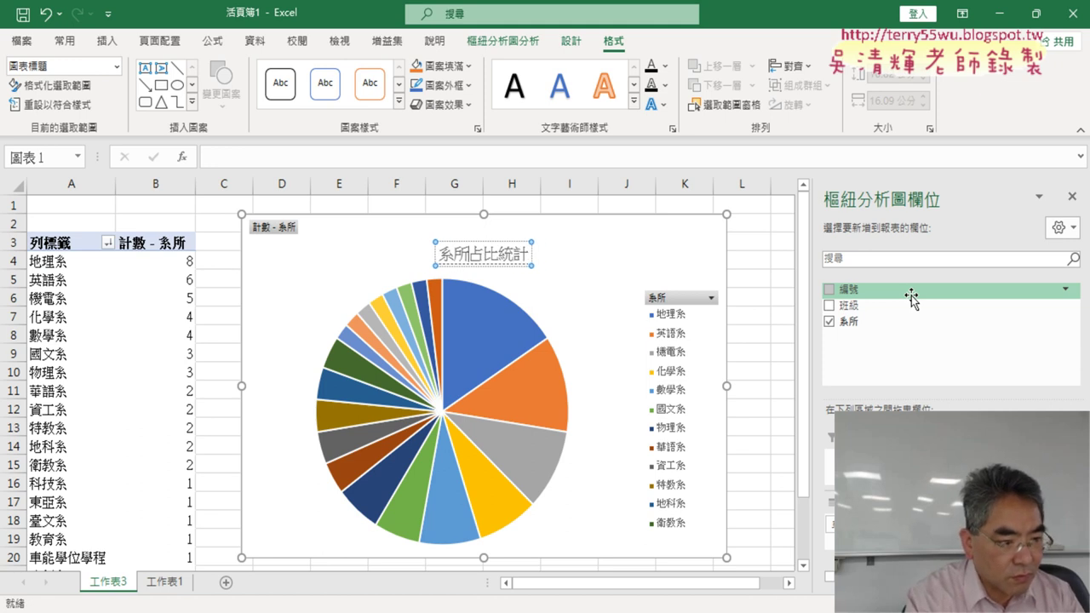
key("Down")
key("Down")
key("Down")
key("Return")
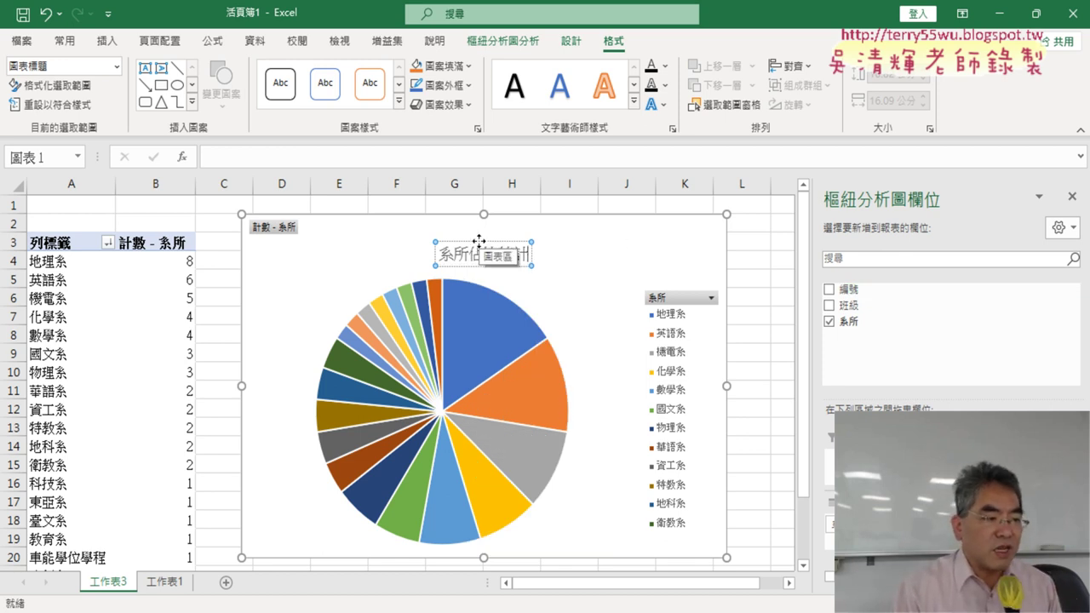
left_click(479, 241)
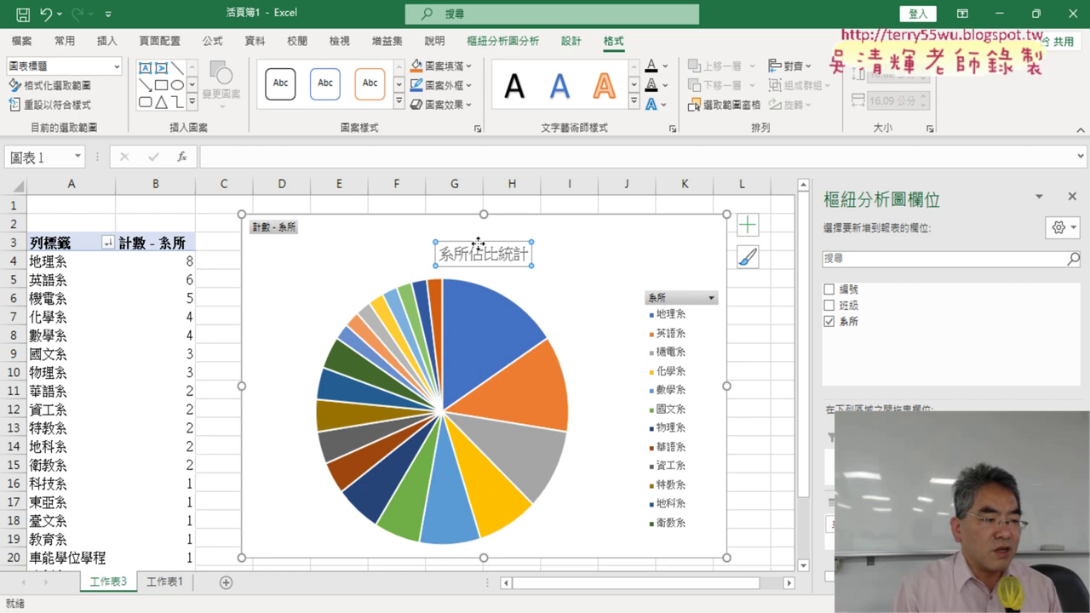
Step: Format the chart title 系所佔比統計 as 20-point, bold, red text
left_click(66, 43)
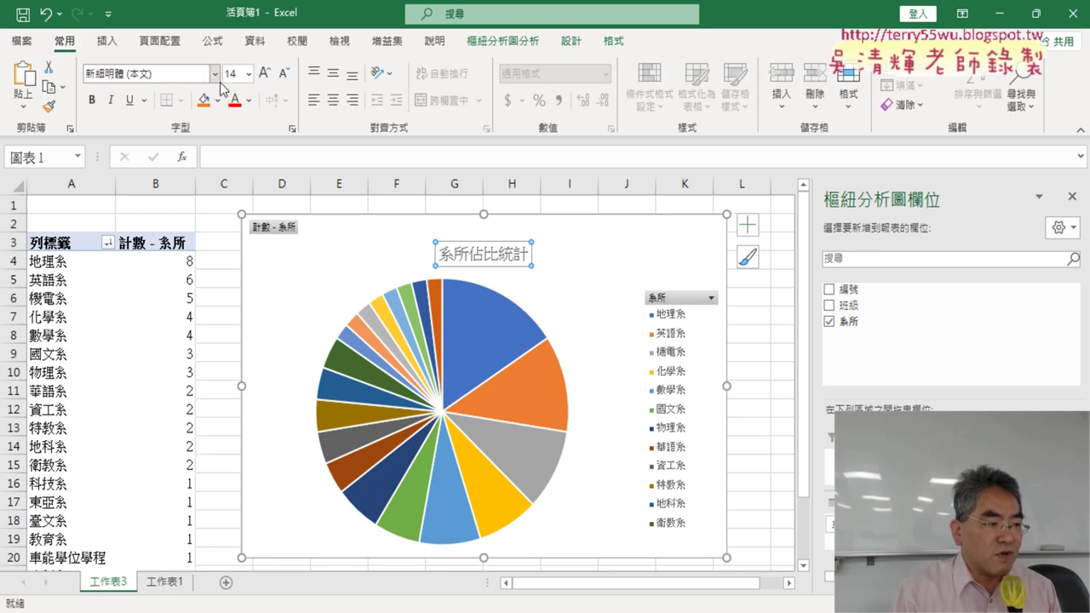
left_click(249, 74)
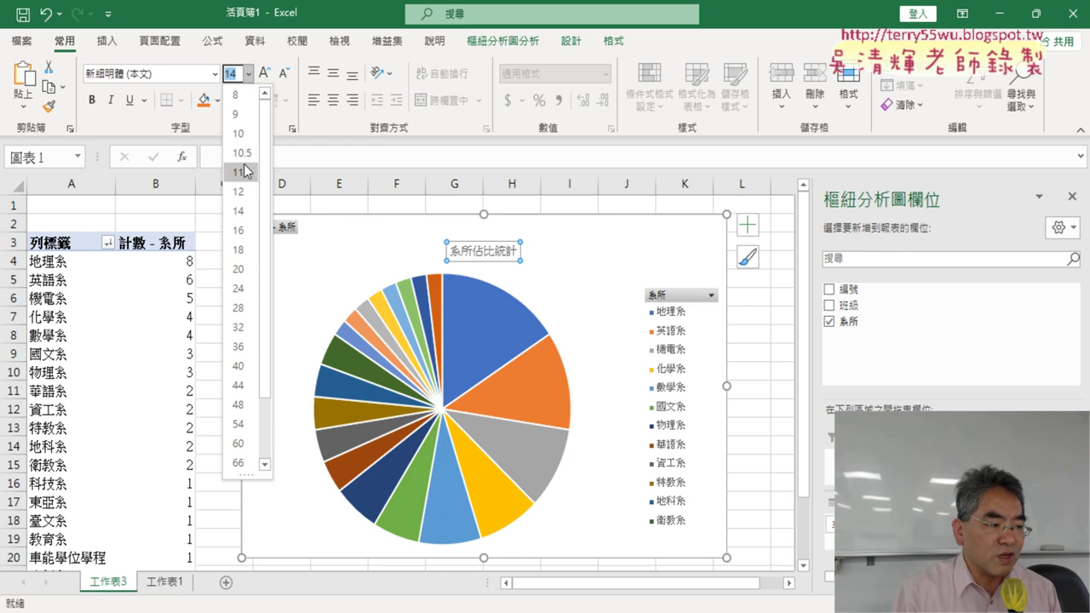
left_click(254, 272)
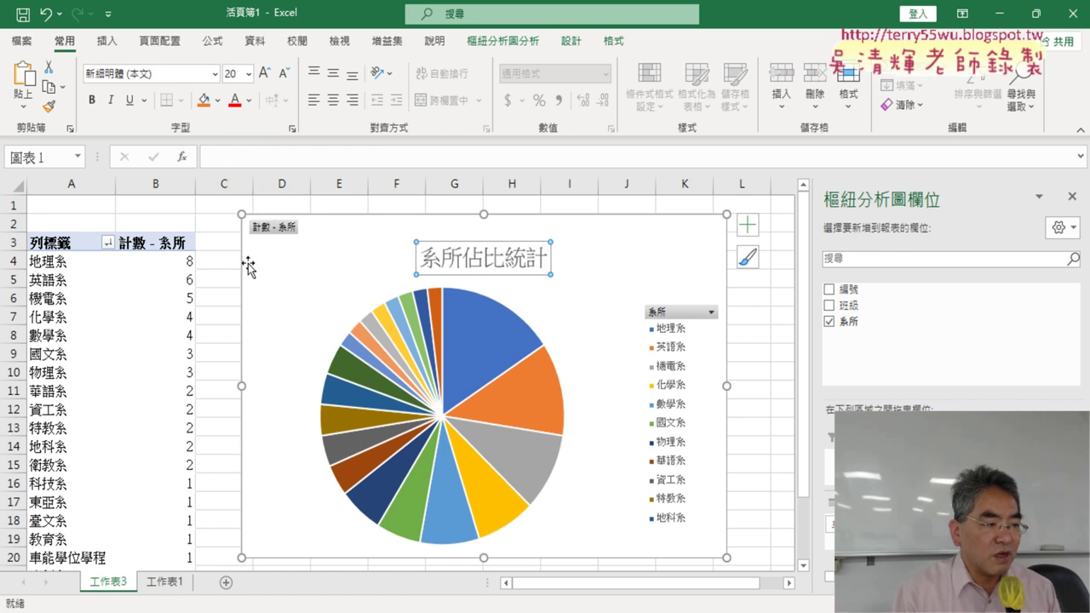
left_click(234, 100)
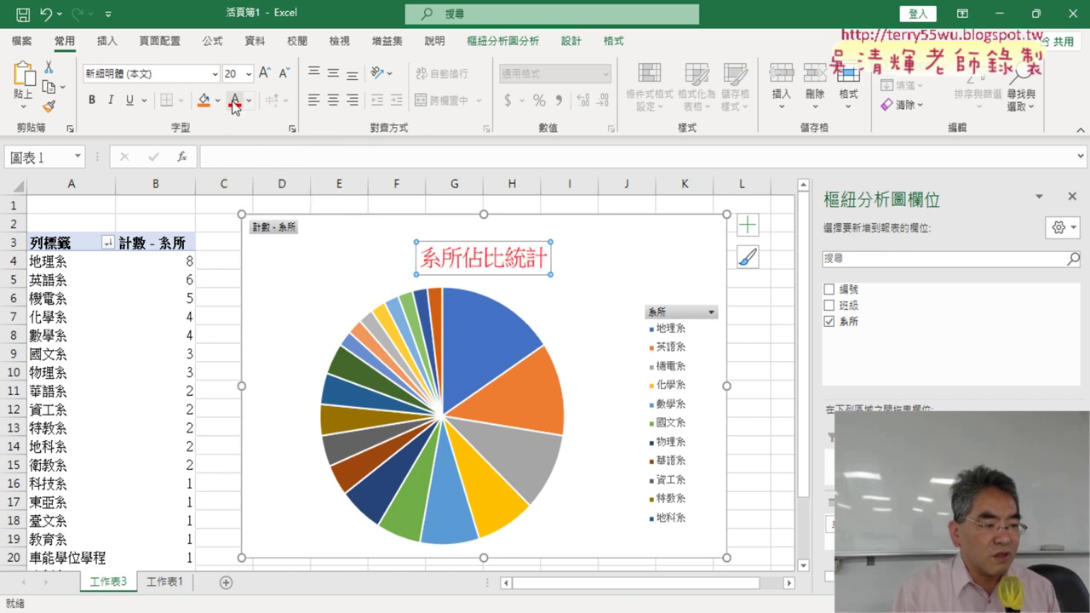
left_click(93, 100)
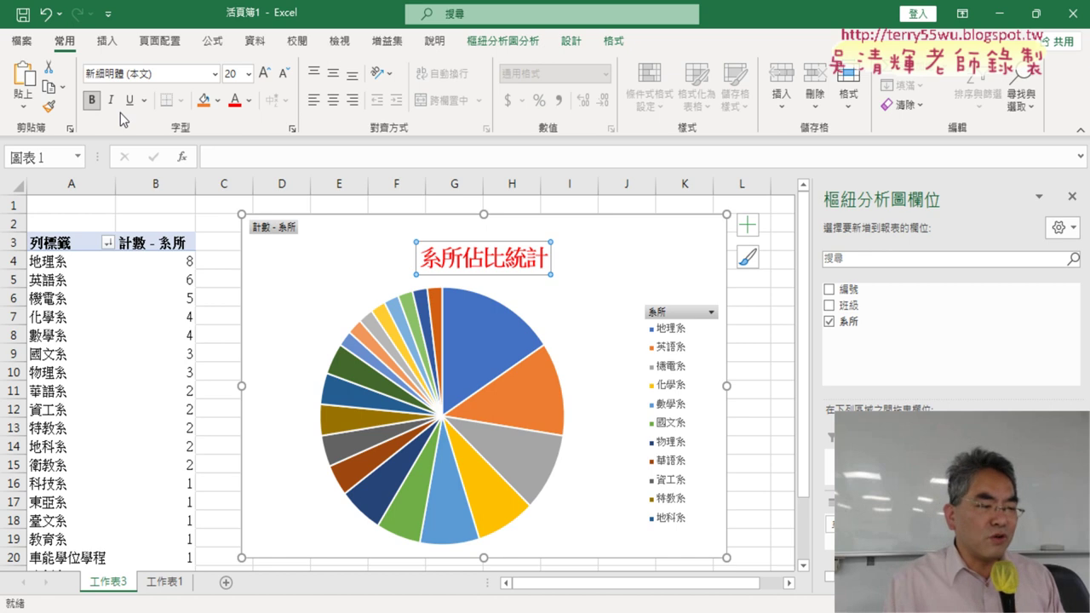
left_click(640, 258)
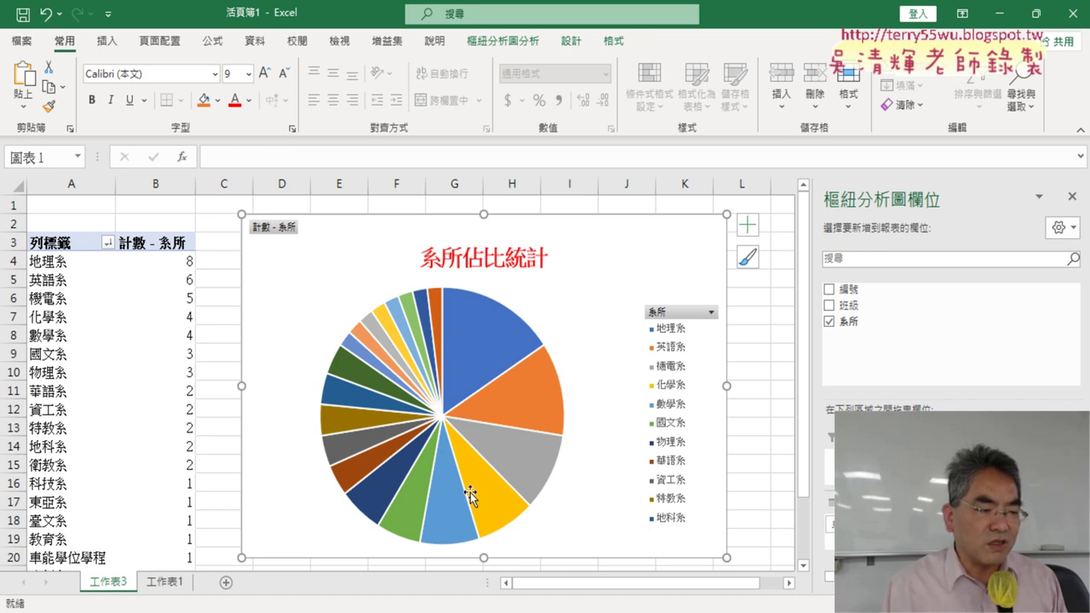
mouse_move(488, 501)
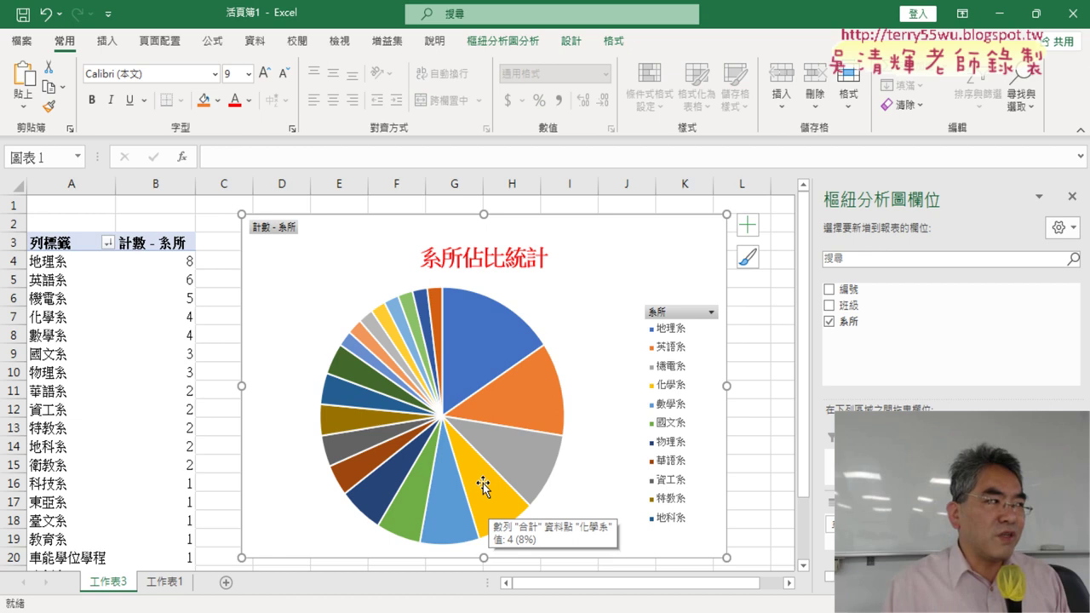
mouse_move(478, 348)
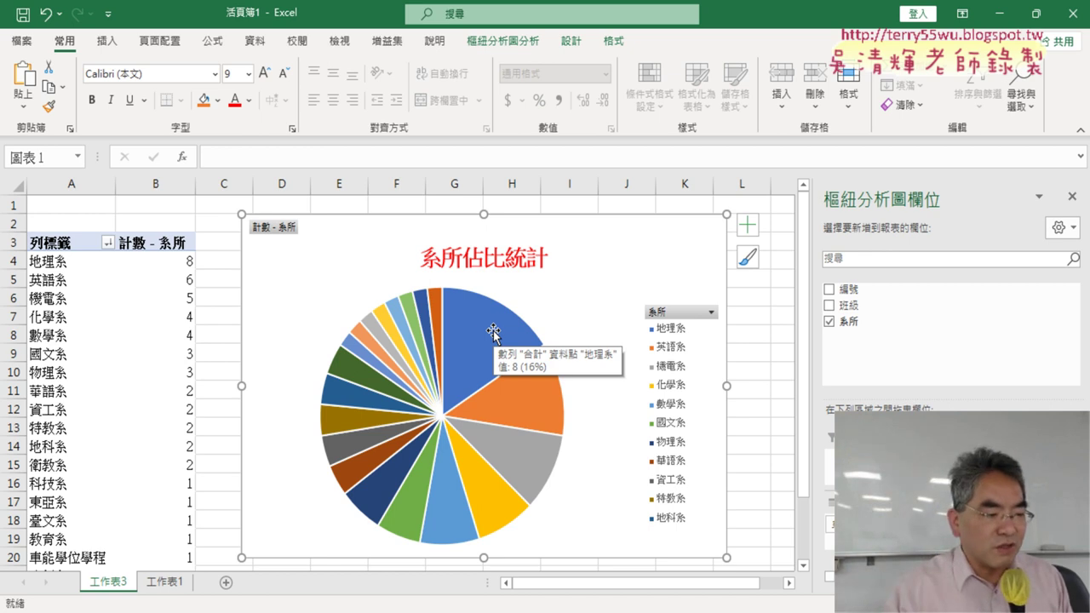
right_click(485, 325)
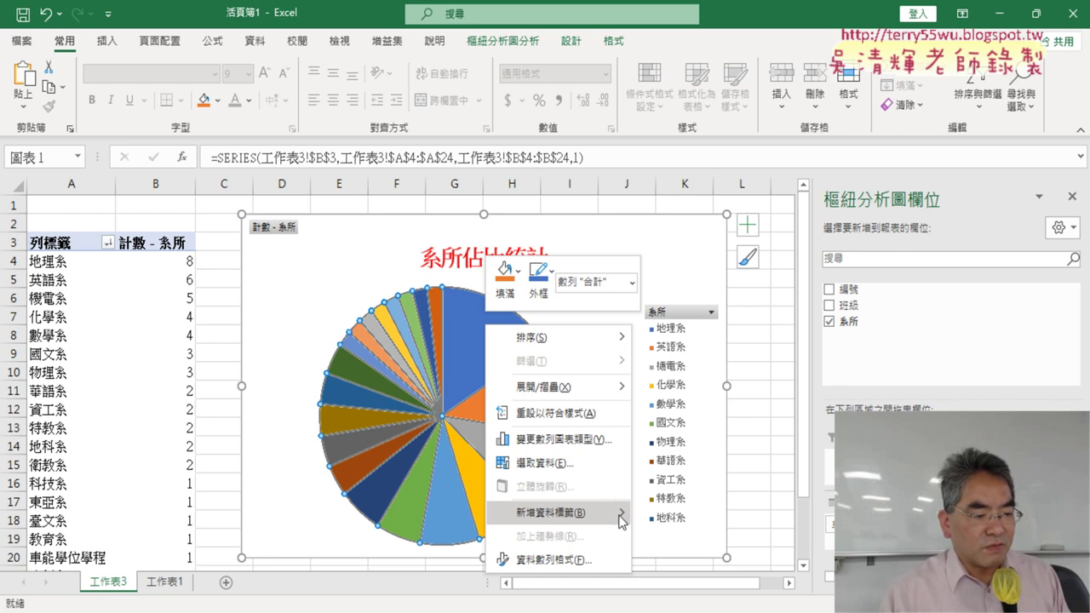
mouse_move(621, 522)
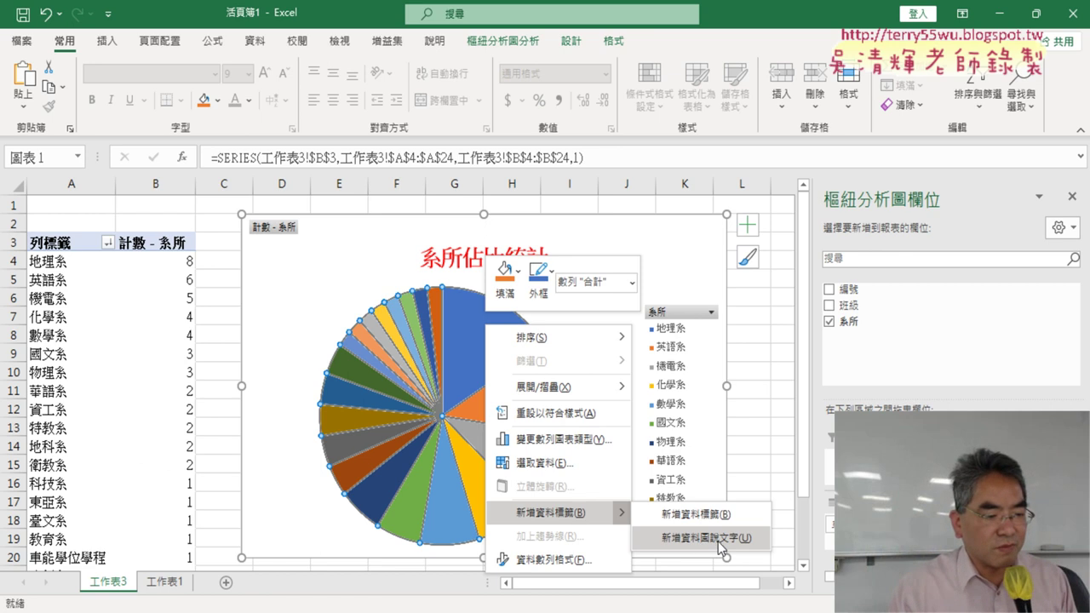
left_click(722, 548)
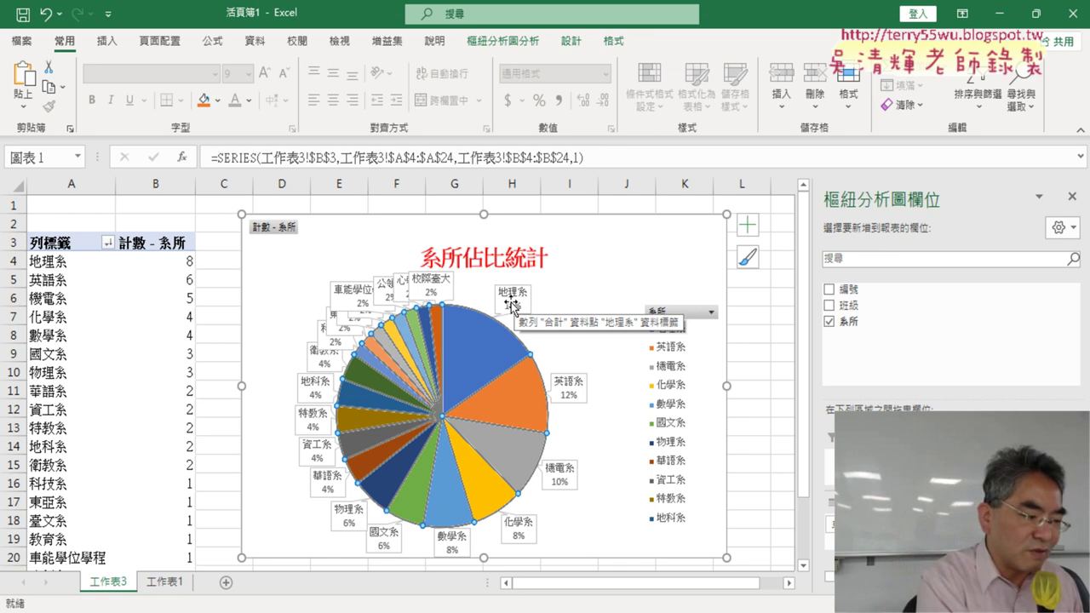
key("Delete")
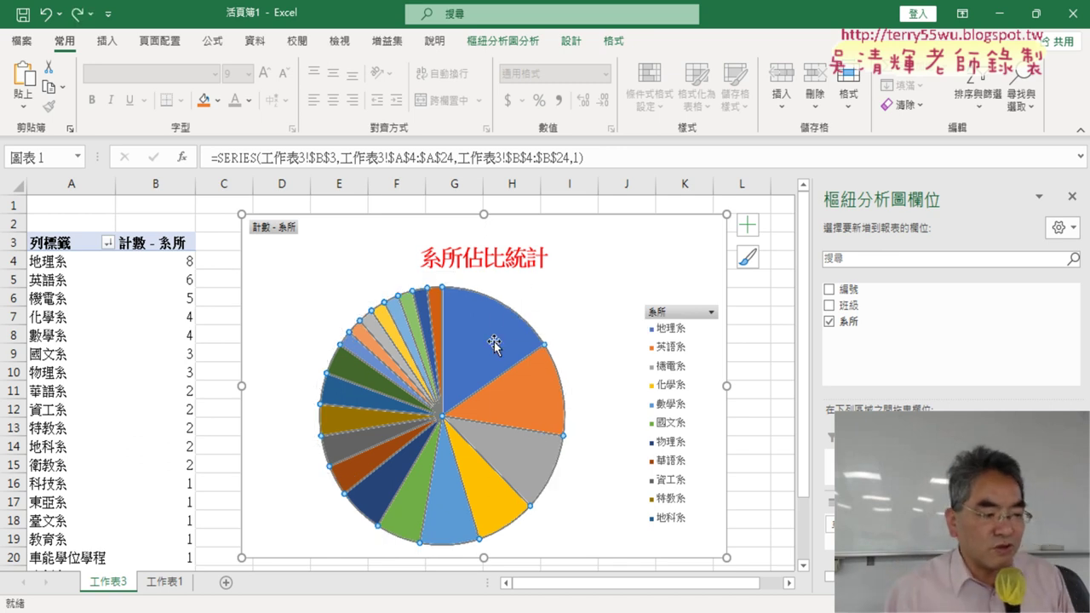
Step: Replace plain value labels with callouts showing each slice's department and percentage, e.g. 地理系 16%
right_click(494, 337)
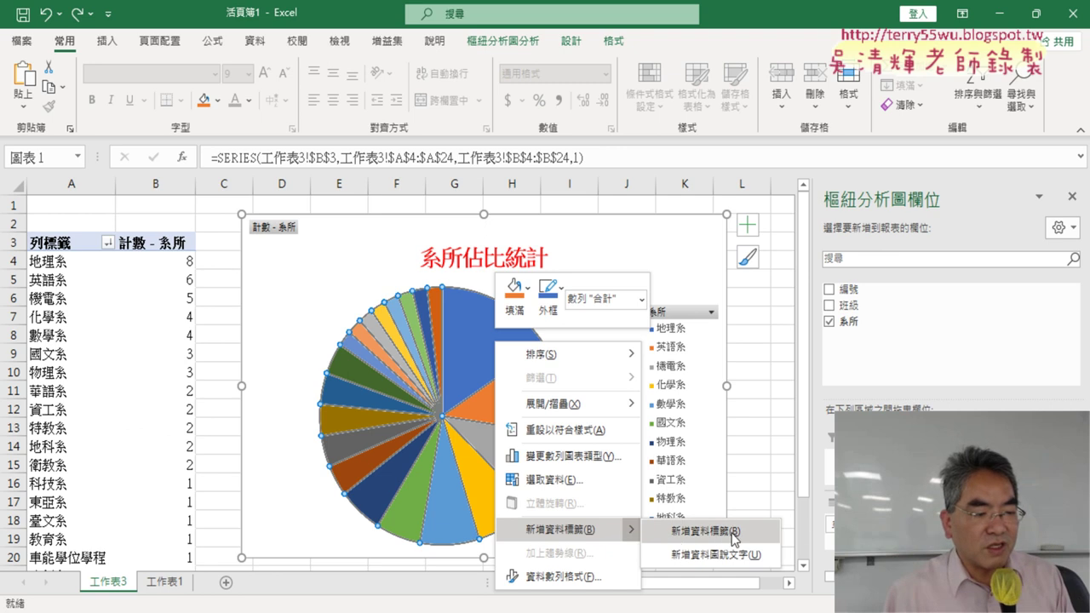
left_click(732, 534)
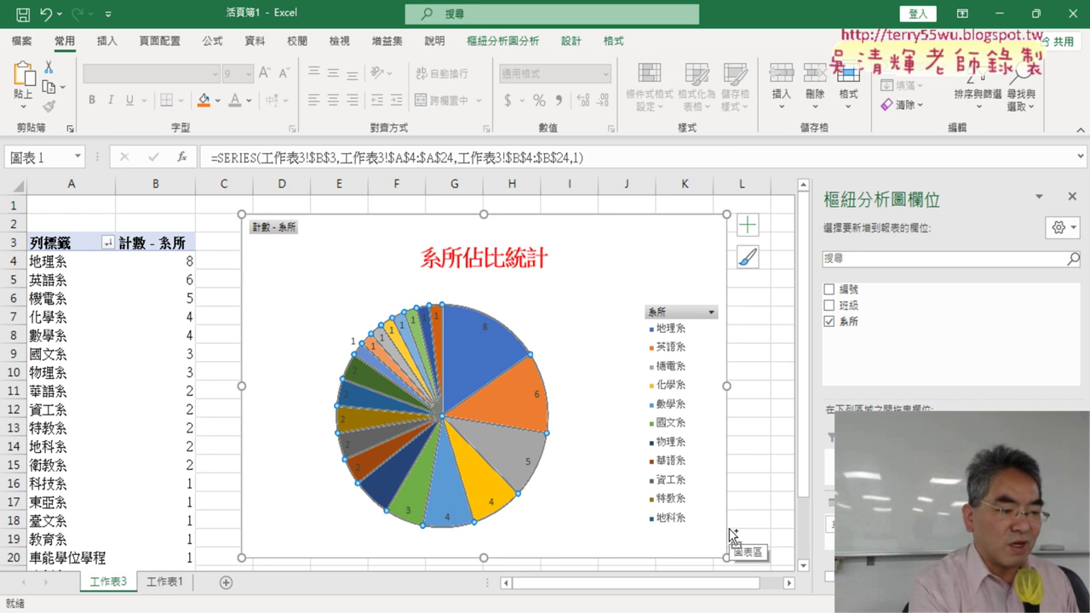
key("ctrl+z")
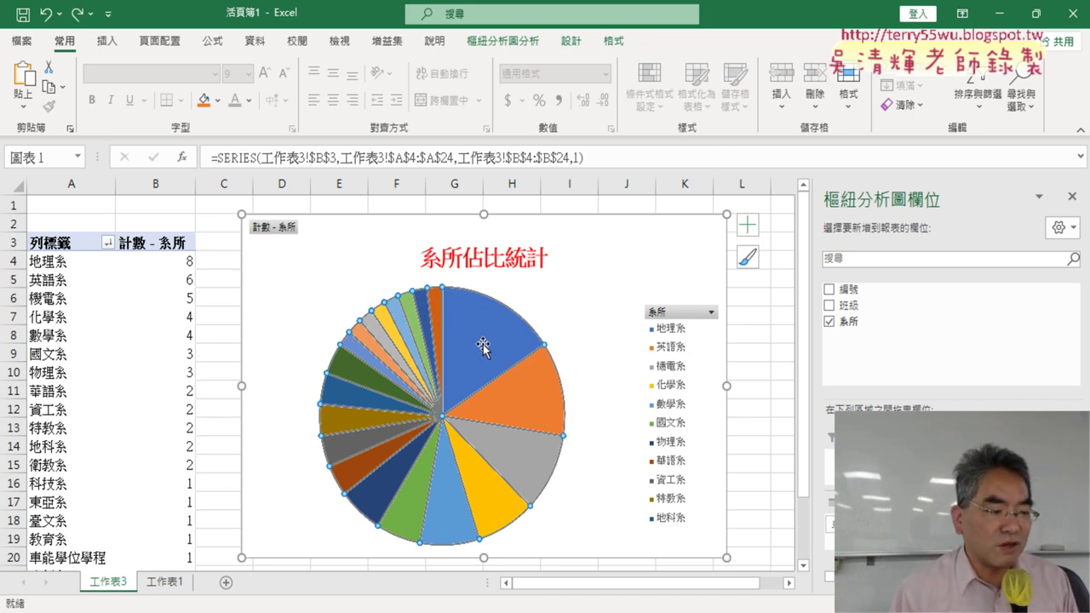
mouse_move(480, 354)
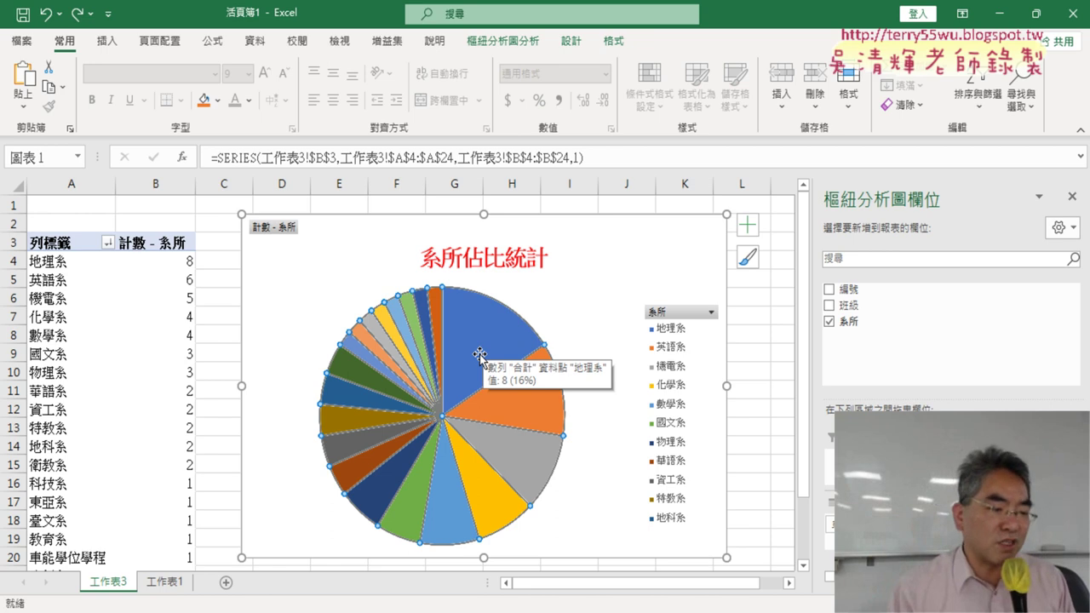
right_click(471, 342)
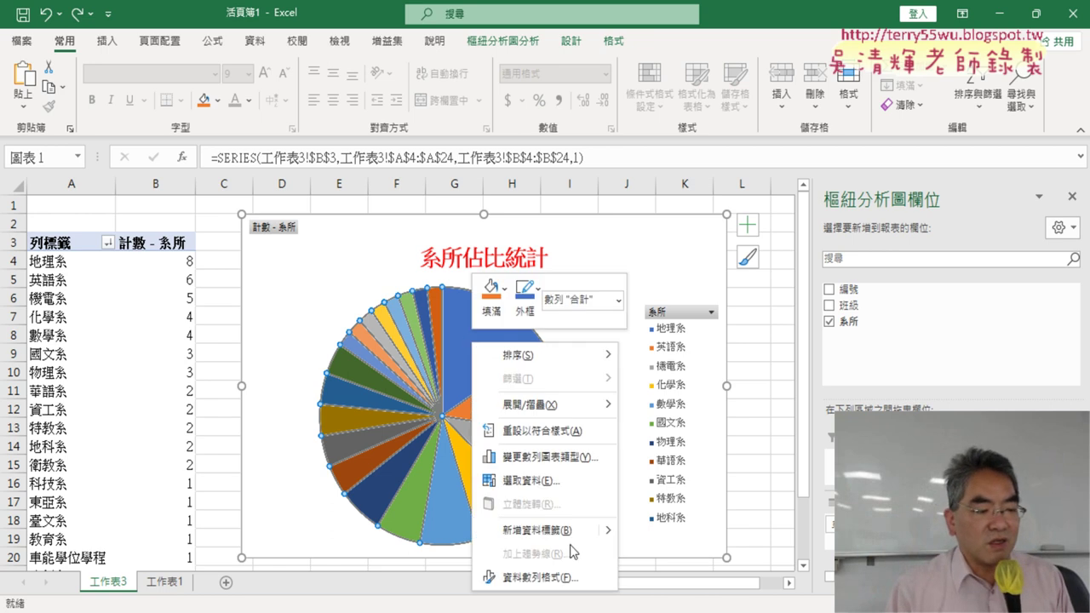
mouse_move(607, 535)
left_click(681, 557)
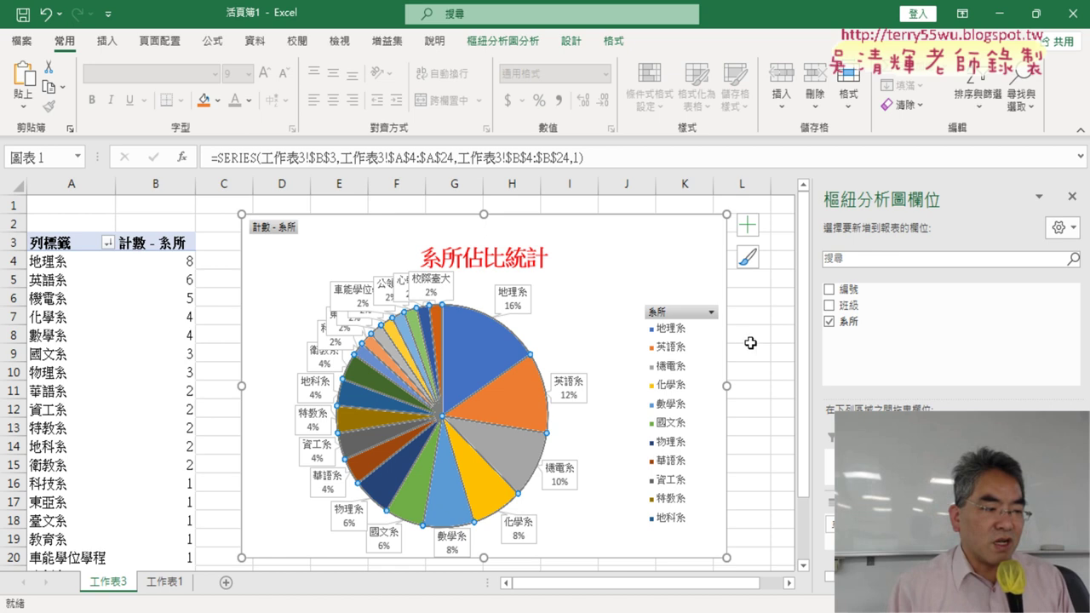
Step: Enlarge the pie chart from its top-left corner and widen it rightward to span about columns C–M
left_click_drag(241, 212, 216, 225)
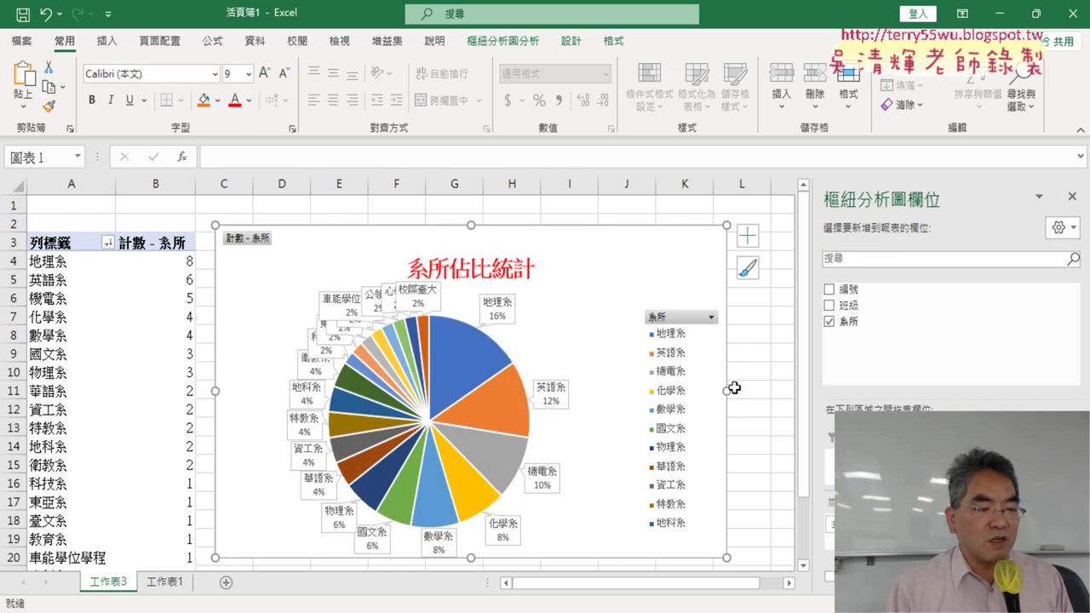
left_click_drag(730, 391, 775, 391)
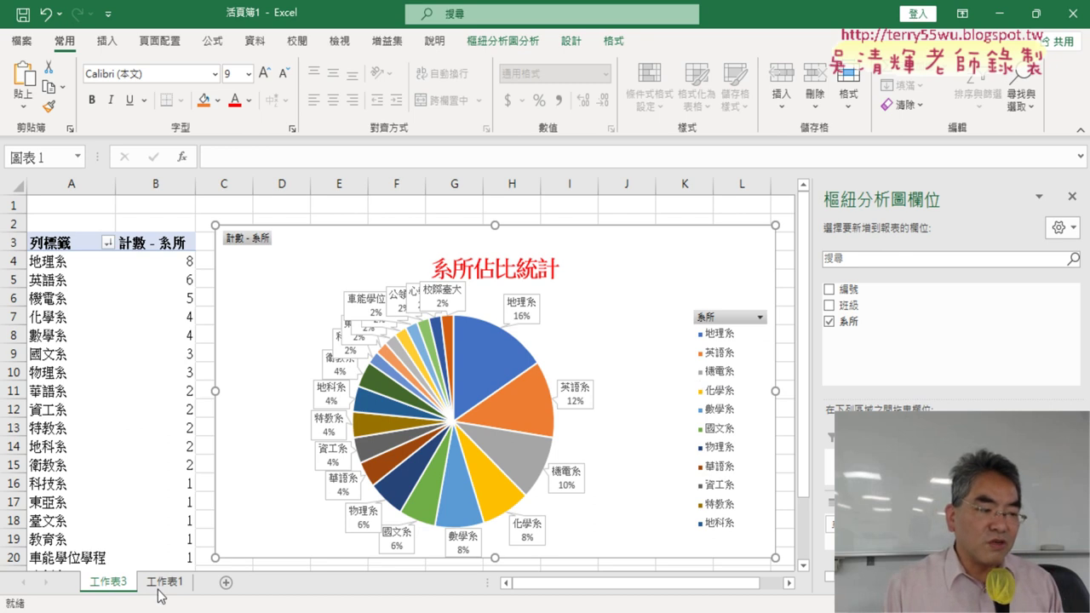
Step: Select and copy the chart title text 系所佔比統計
left_click(521, 275)
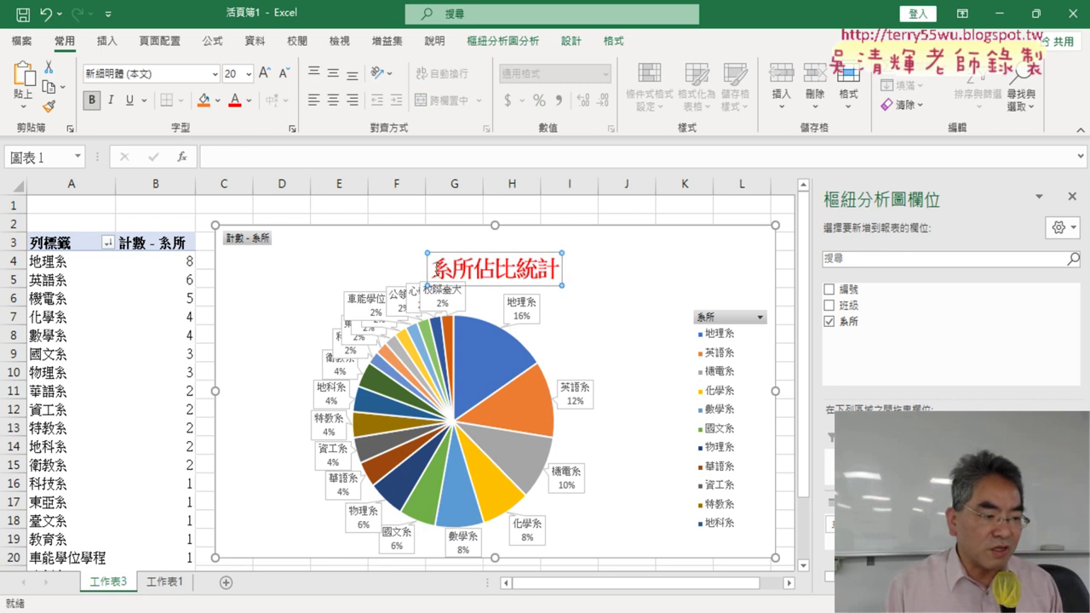
left_click_drag(434, 269, 560, 271)
key("ctrl+c")
right_click(512, 268)
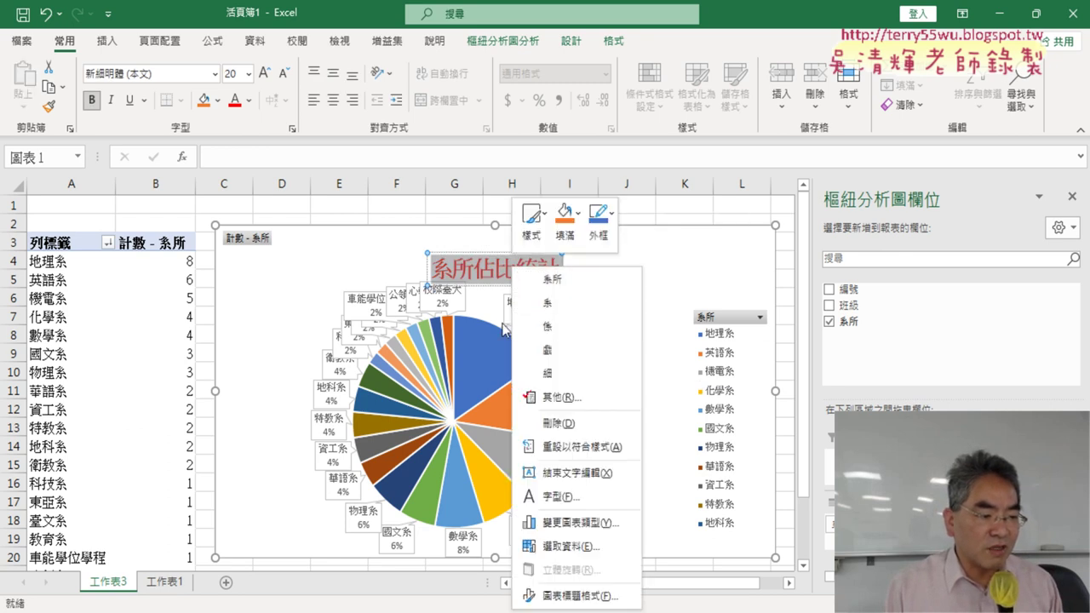
left_click(421, 277)
right_click(453, 266)
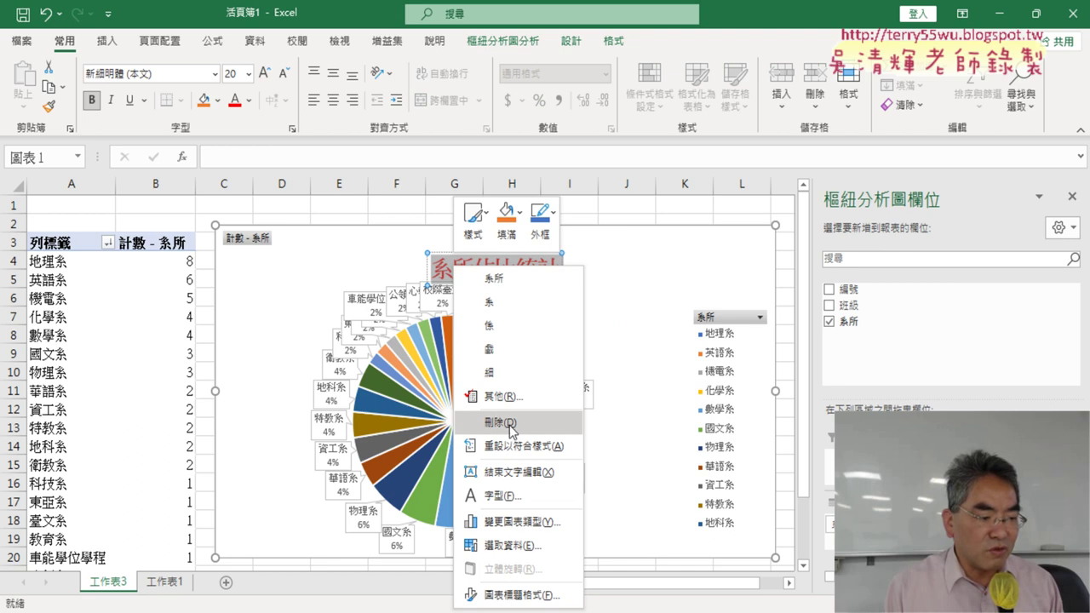
left_click(442, 270)
left_click_drag(432, 270, 558, 274)
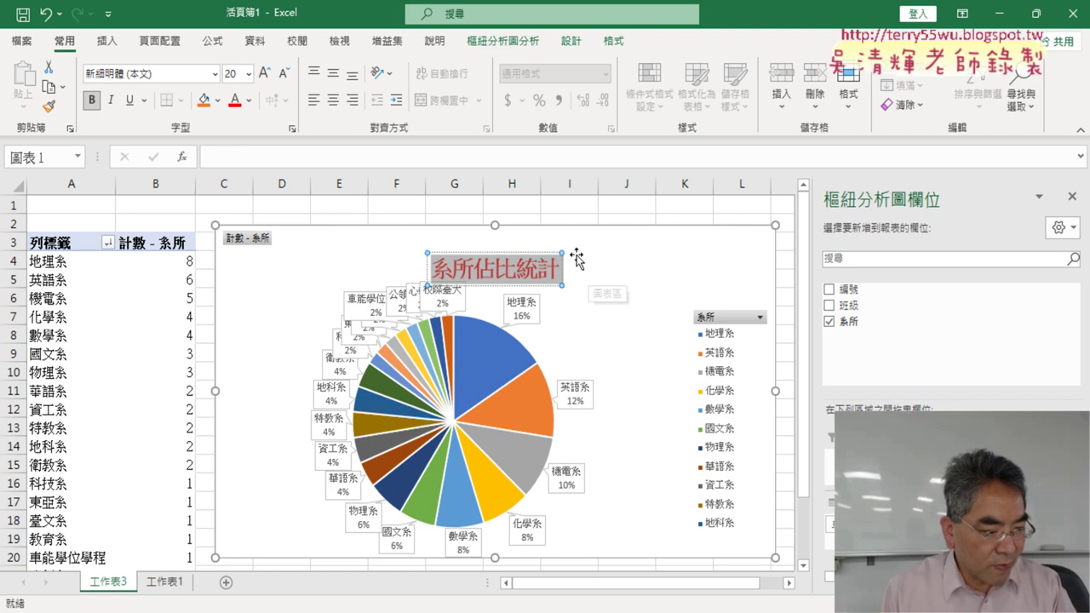
Step: Rename the 工作表3 sheet to 系所佔比統計 and return to 工作表1
double_click(123, 584)
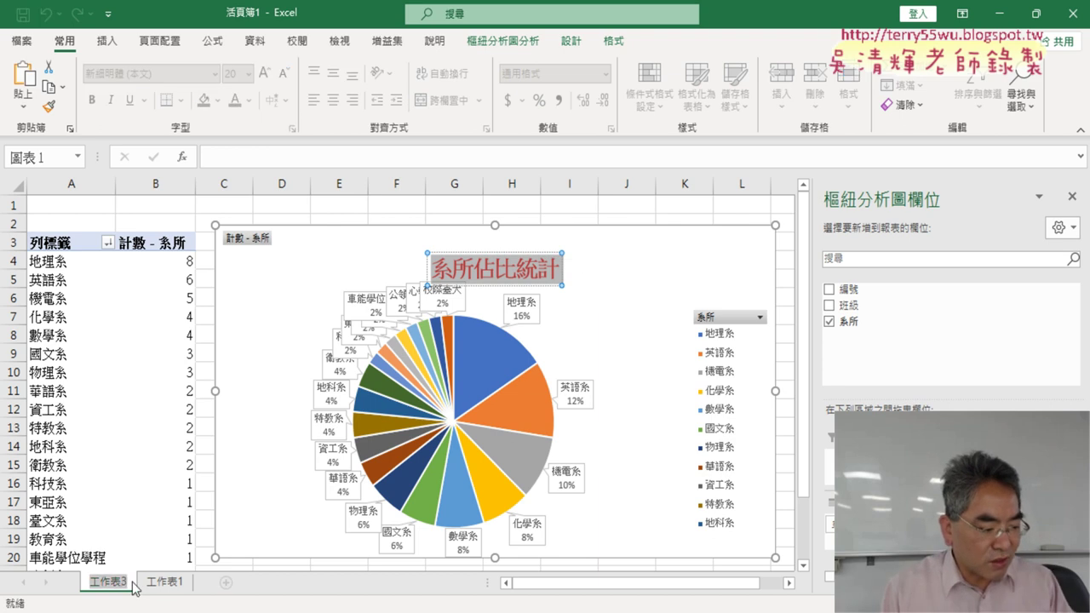
key("ctrl+v")
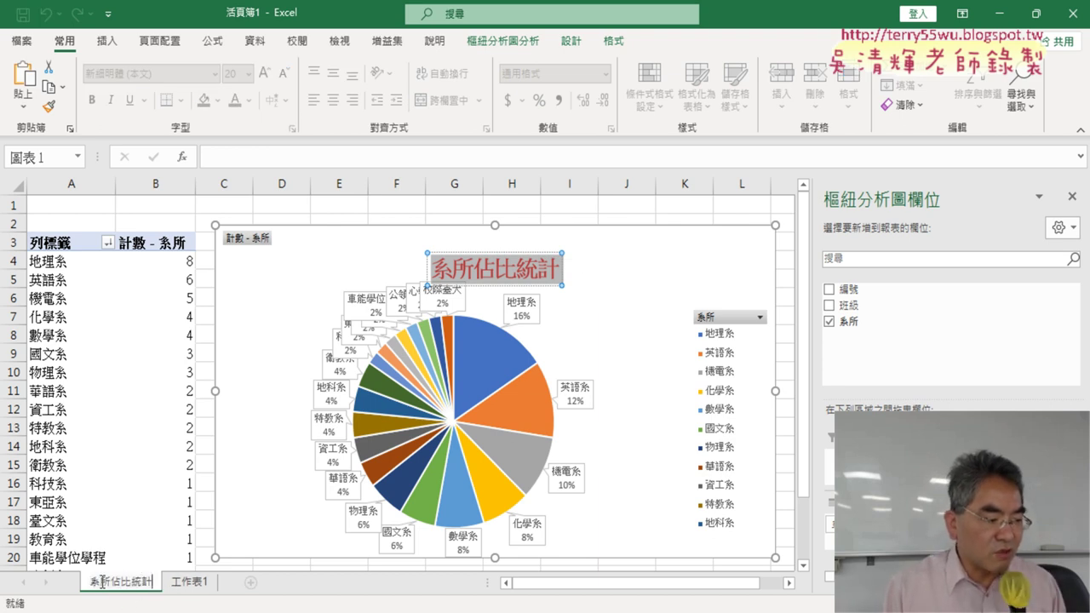
left_click(192, 585)
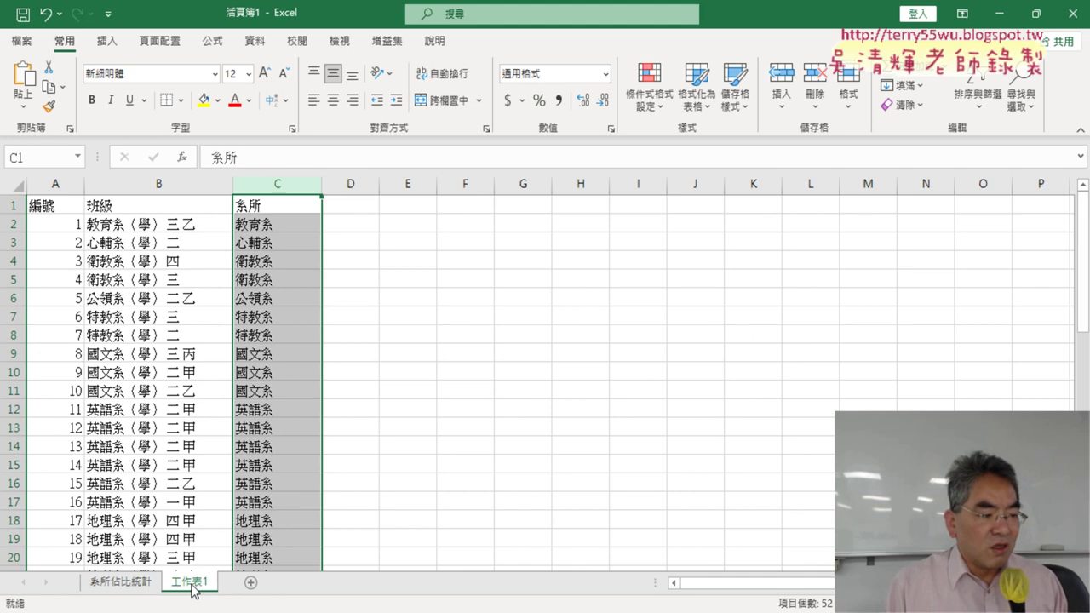
left_click(177, 180)
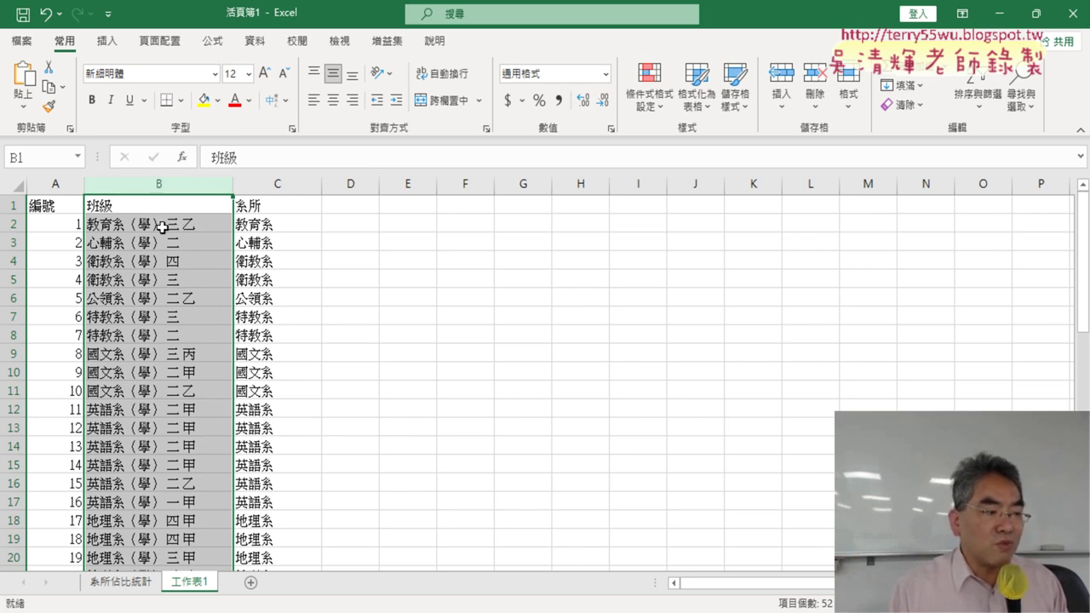
left_click(195, 225)
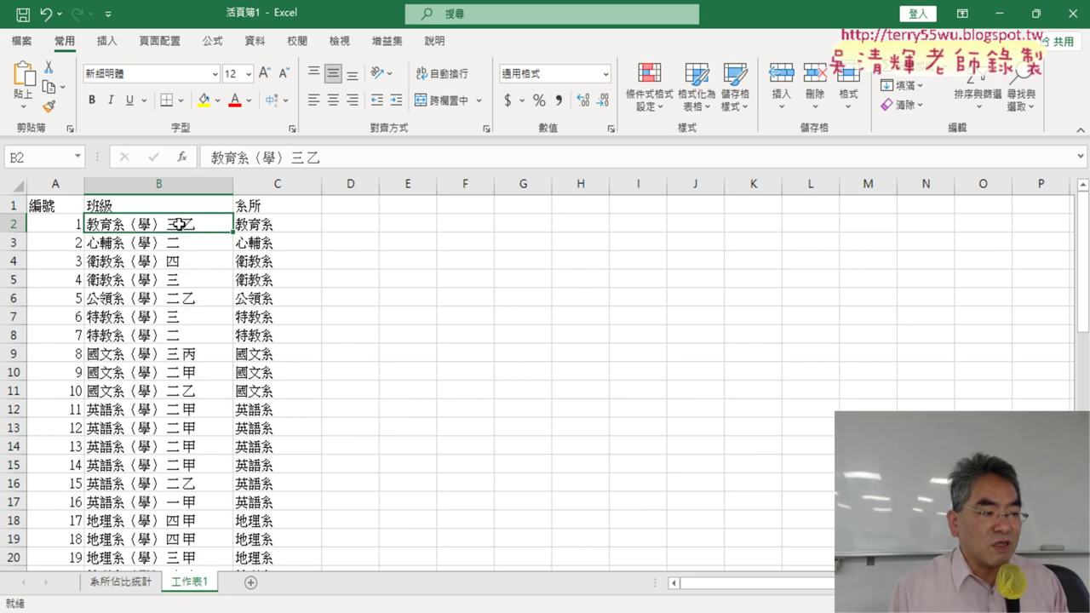
double_click(177, 224)
double_click(173, 224)
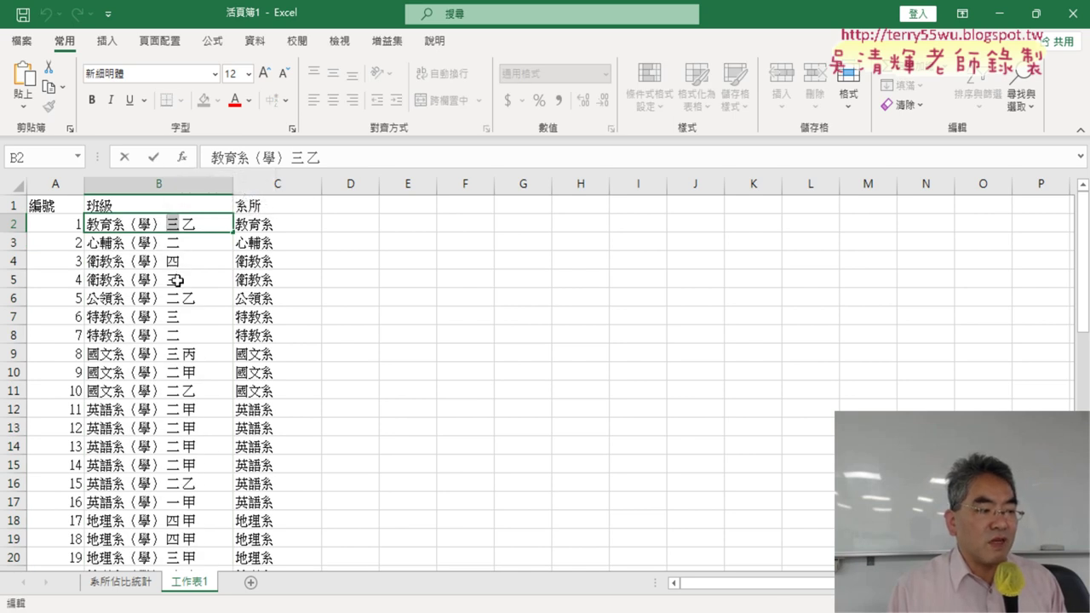
left_click(353, 206)
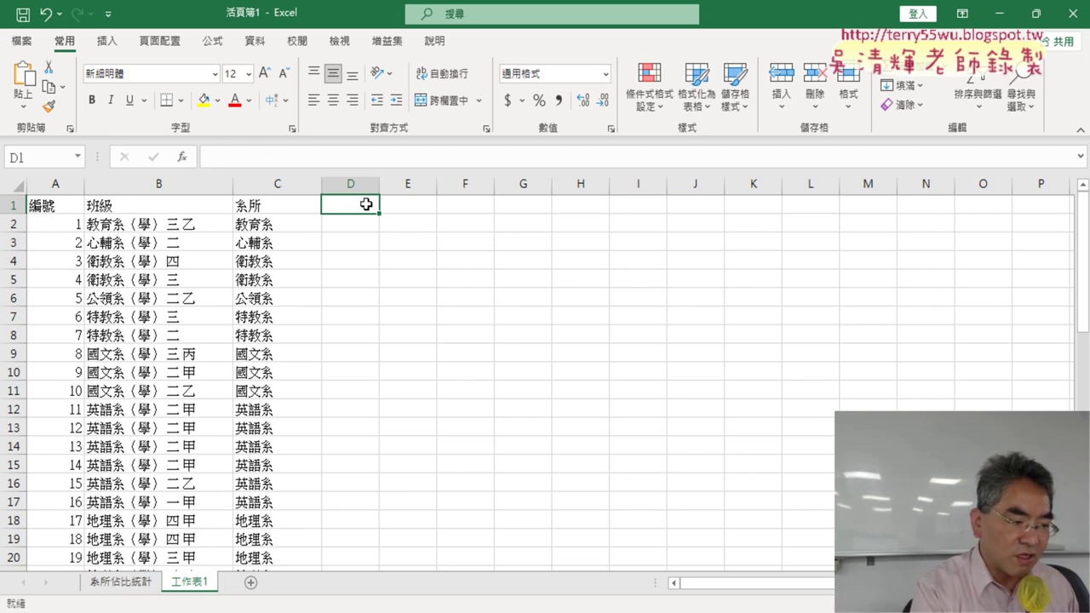
Step: Enter the heading 年級 in cell D1 using the Zhuyin IME
type("ㄋㄧㄢ")
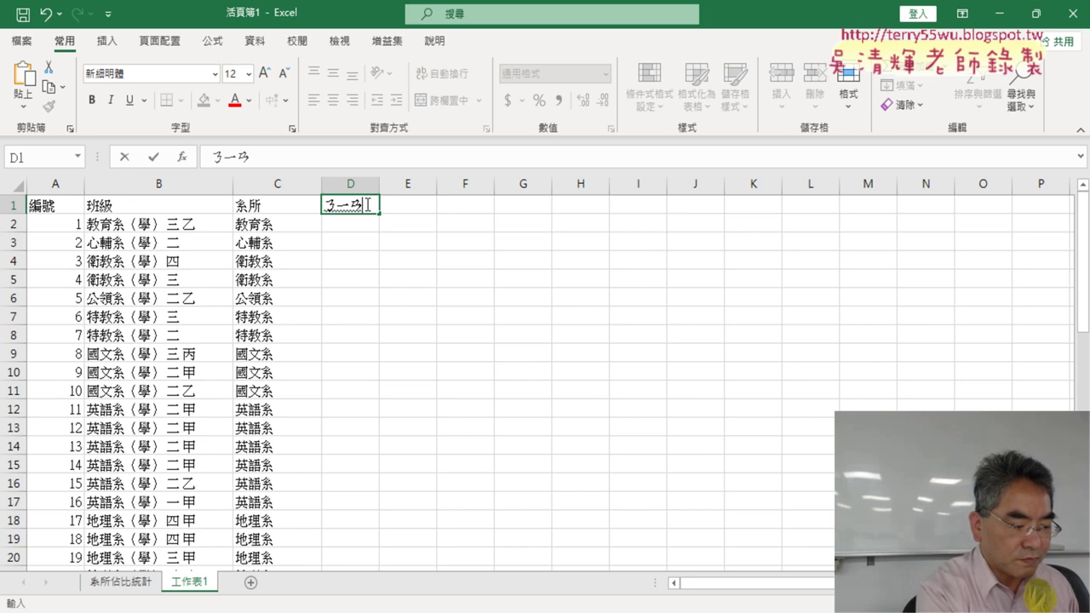
type("6ㄐㄧ6")
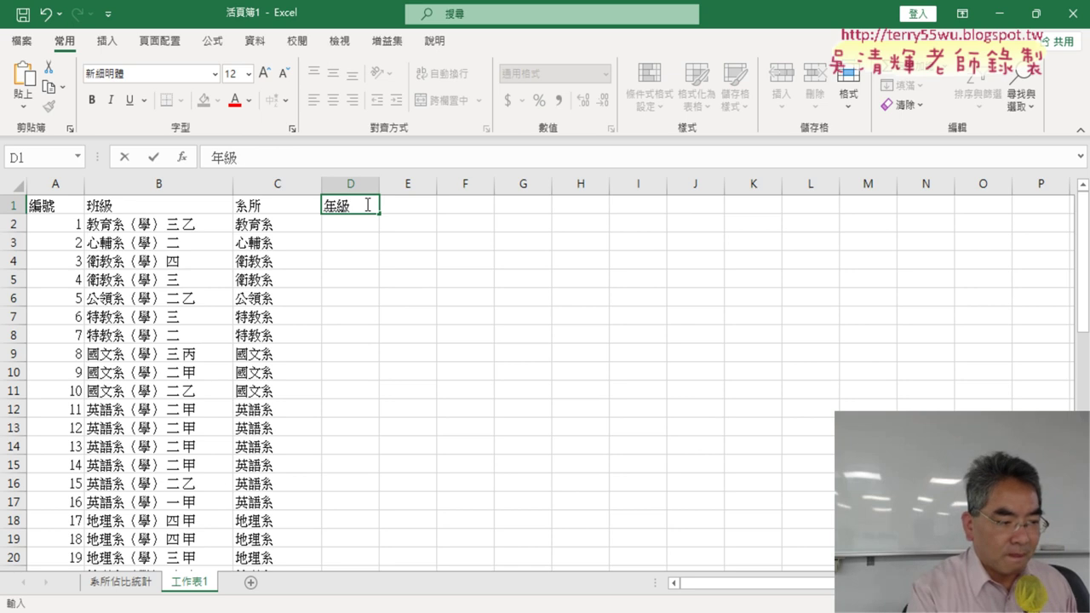
key("Return")
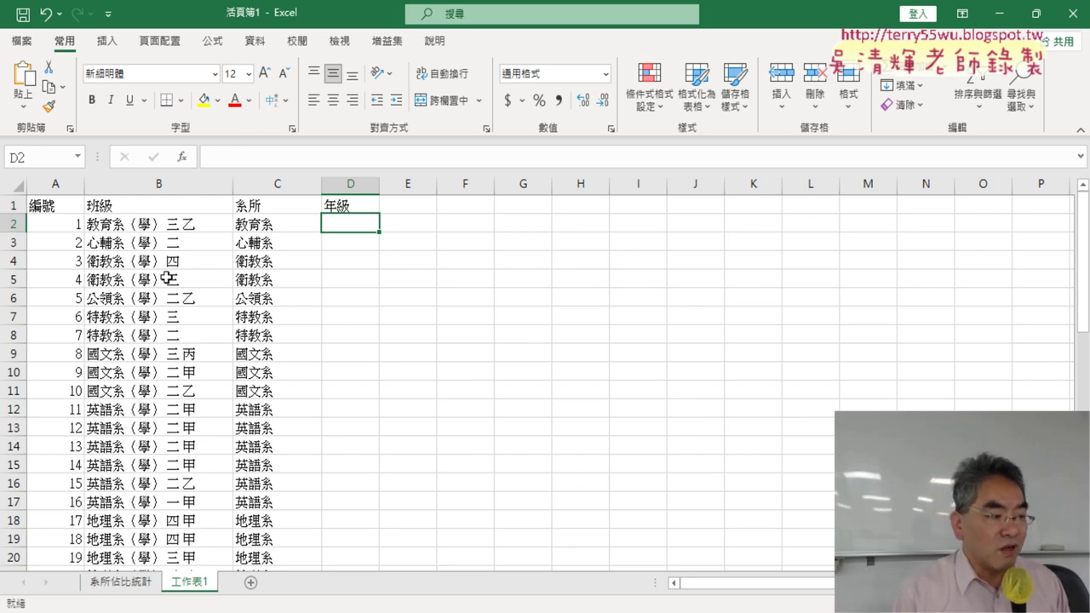
left_click(163, 232)
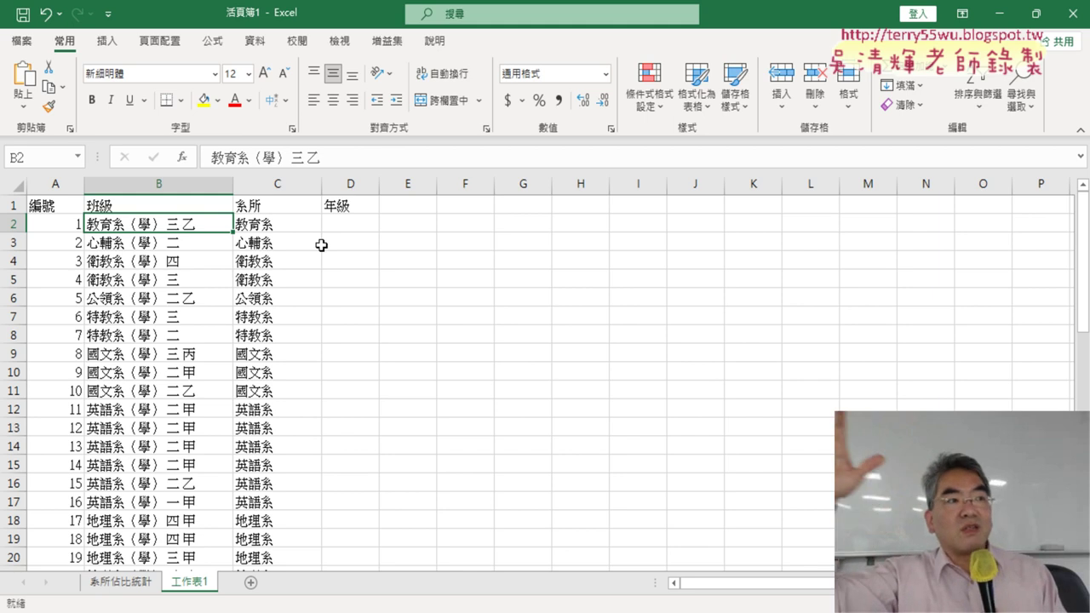
Step: Copy the grade characters 三 from B2 into D2 and 二 from B3 into D3
double_click(166, 224)
left_click_drag(171, 224, 180, 225)
key("ctrl+c")
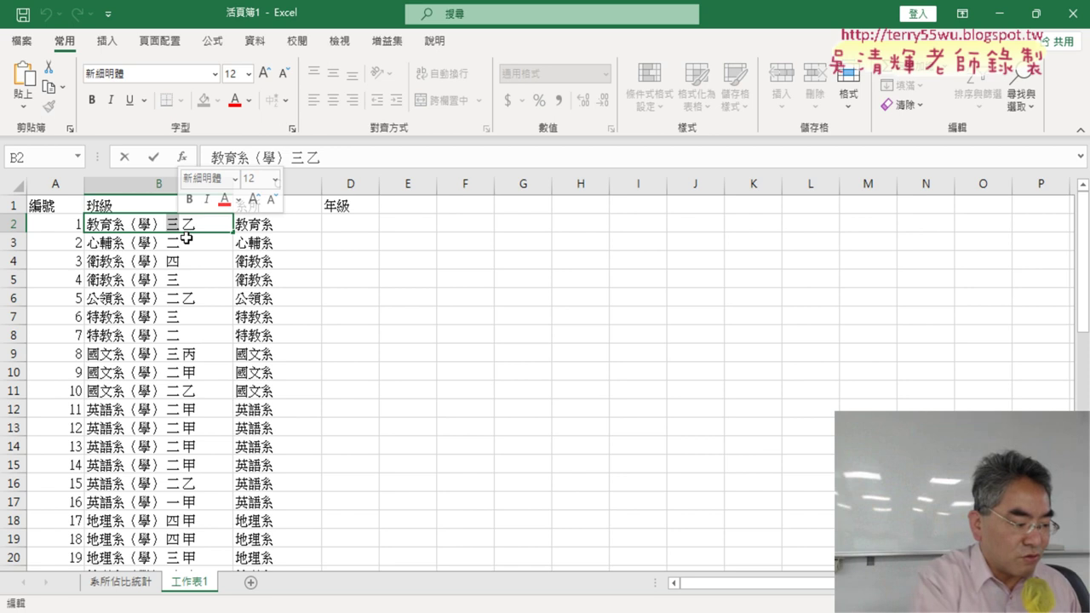
left_click(362, 227)
key("ctrl+v")
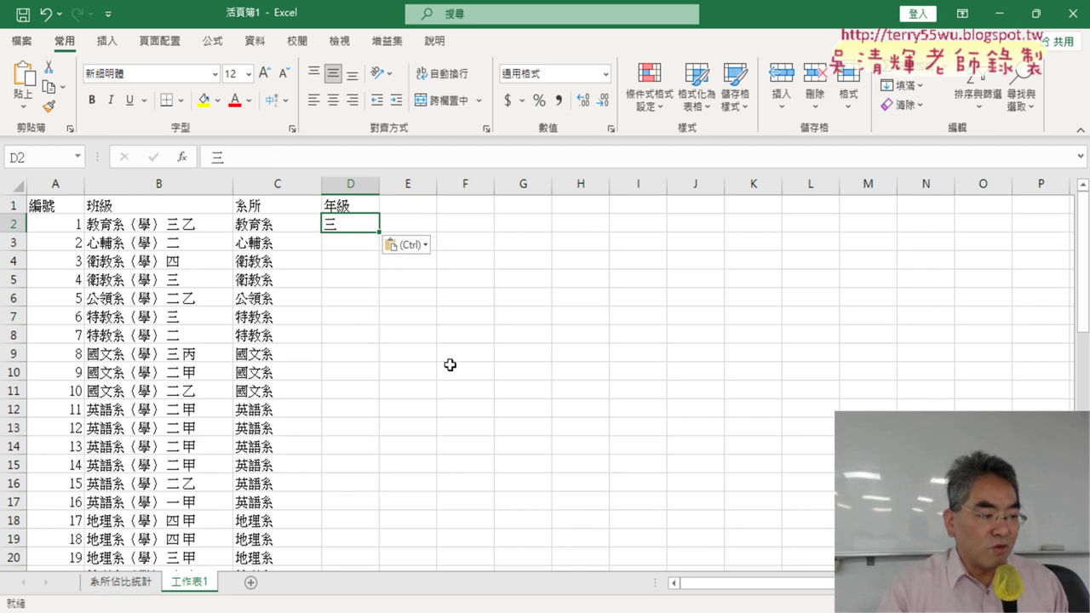
double_click(178, 242)
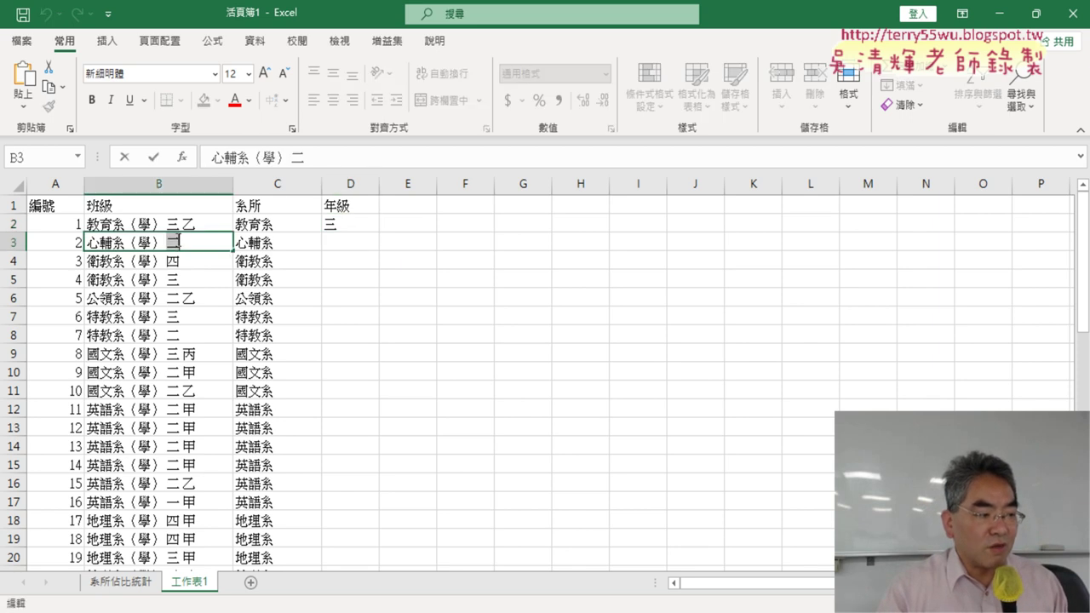
left_click(360, 244)
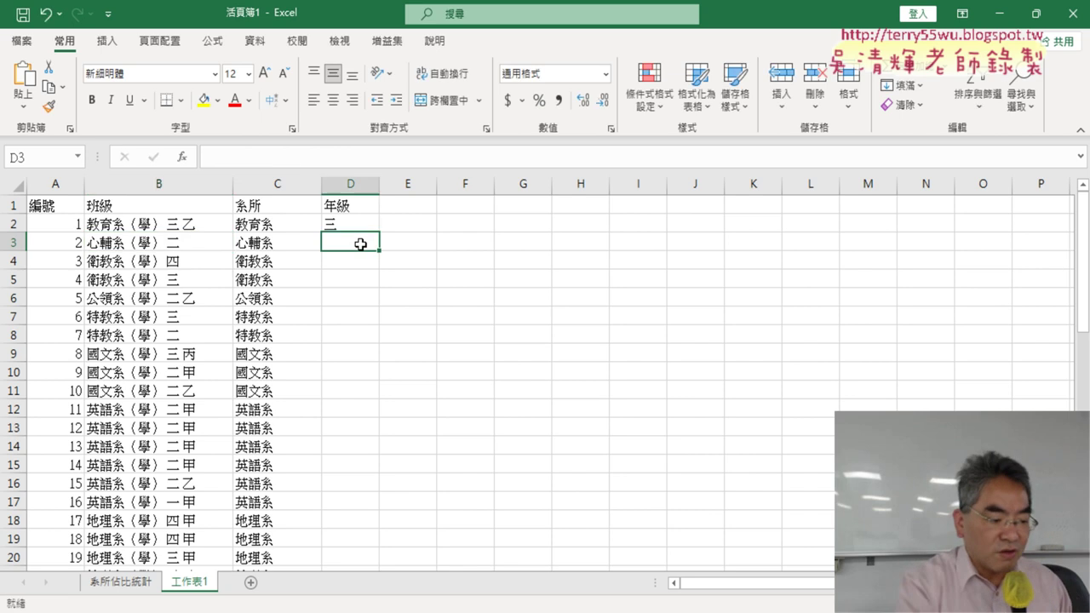
type("二")
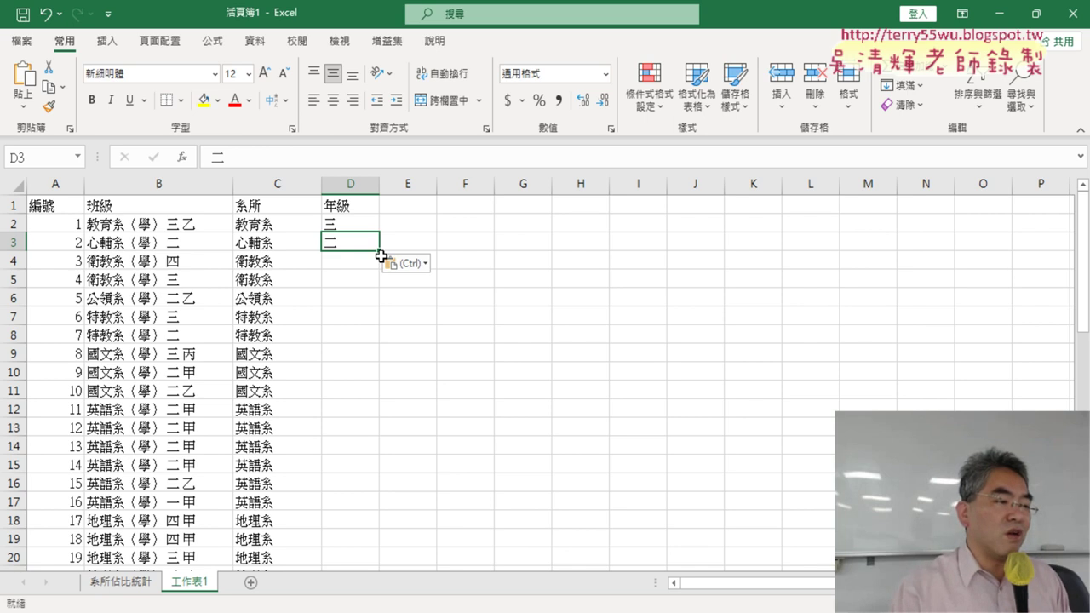
left_click(366, 219)
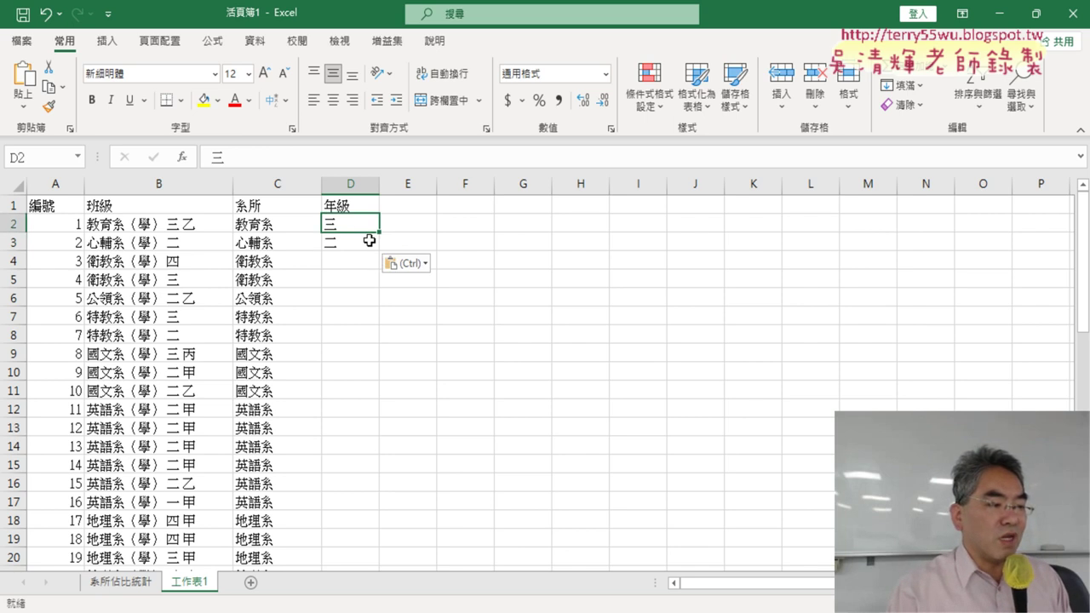
Step: Show the 系所佔比統計 chart sheet and copy the 範例_選課資料 document title from Google Docs
left_click(121, 583)
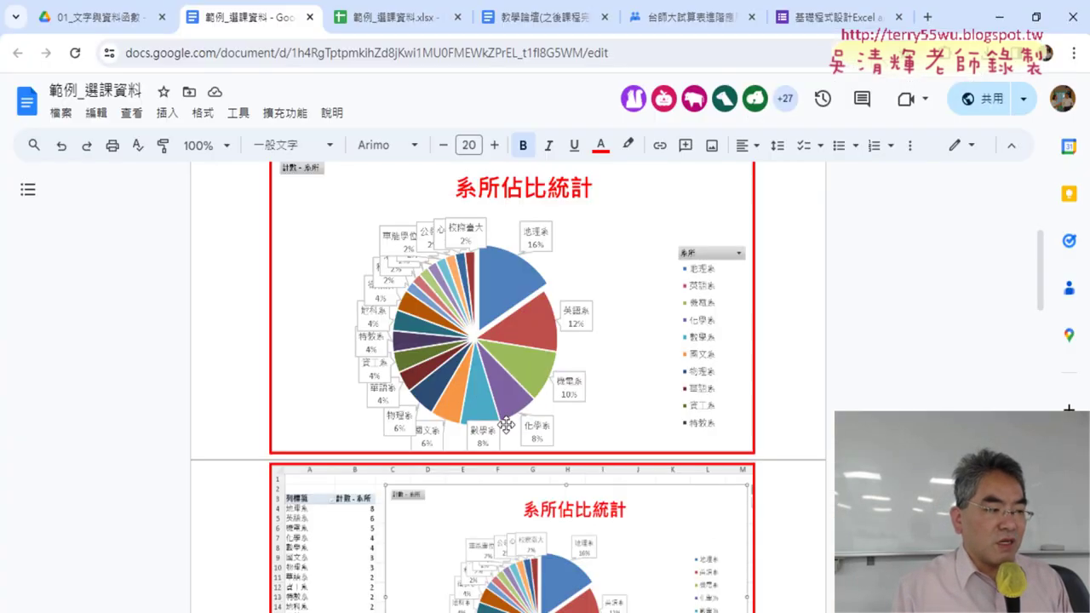
left_click(120, 91)
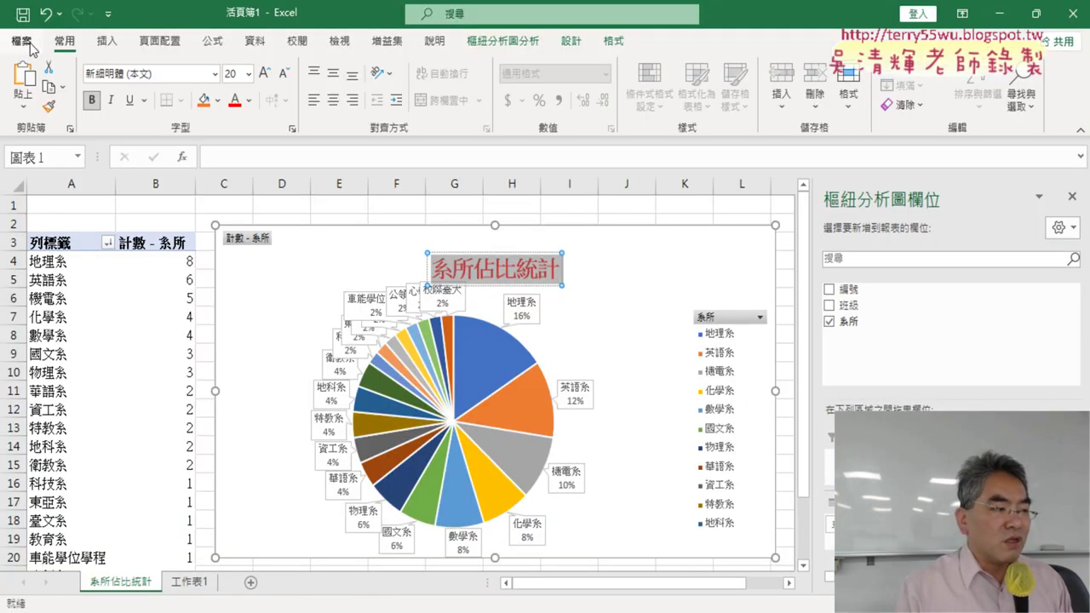
Step: Start Save As and paste 範例_選課資料 as the file name
left_click(25, 40)
left_click(54, 266)
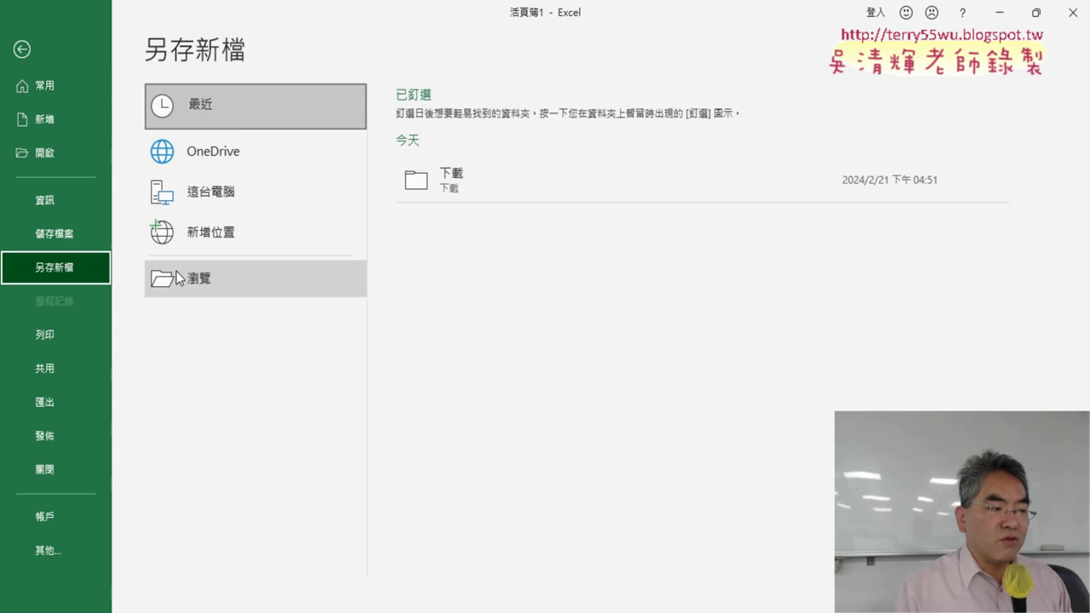
left_click(238, 280)
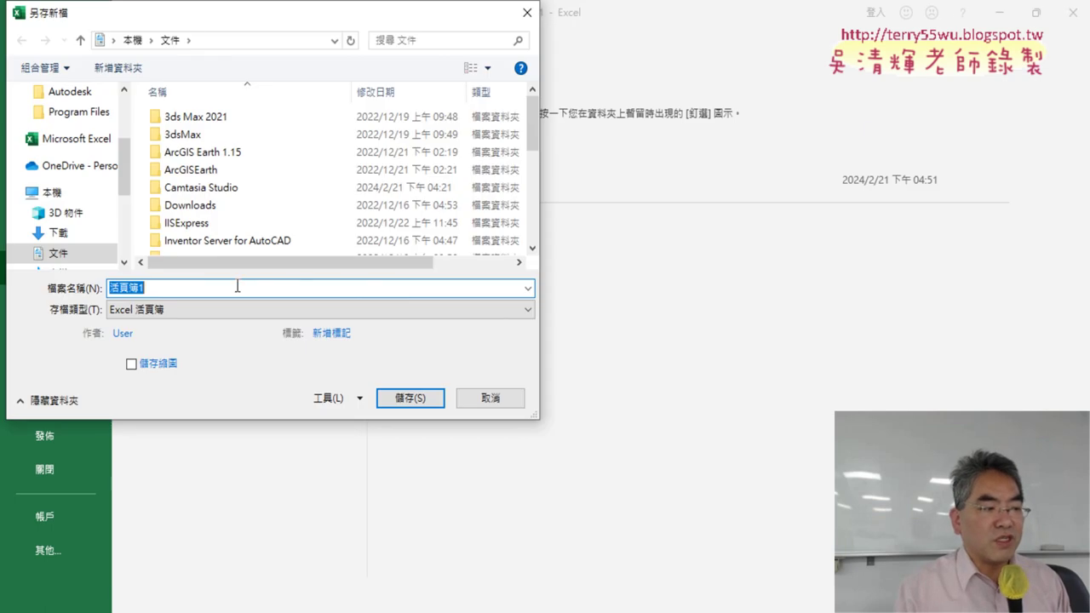
right_click(167, 284)
left_click(225, 361)
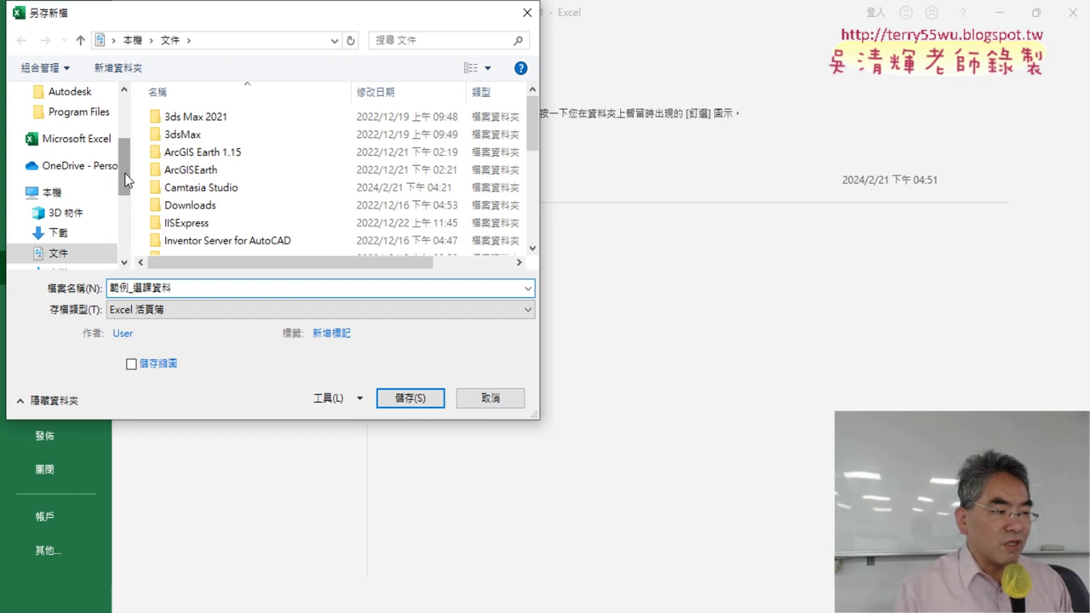
mouse_move(125, 179)
left_mouse_down()
mouse_move(130, 124)
mouse_move(127, 229)
left_mouse_up()
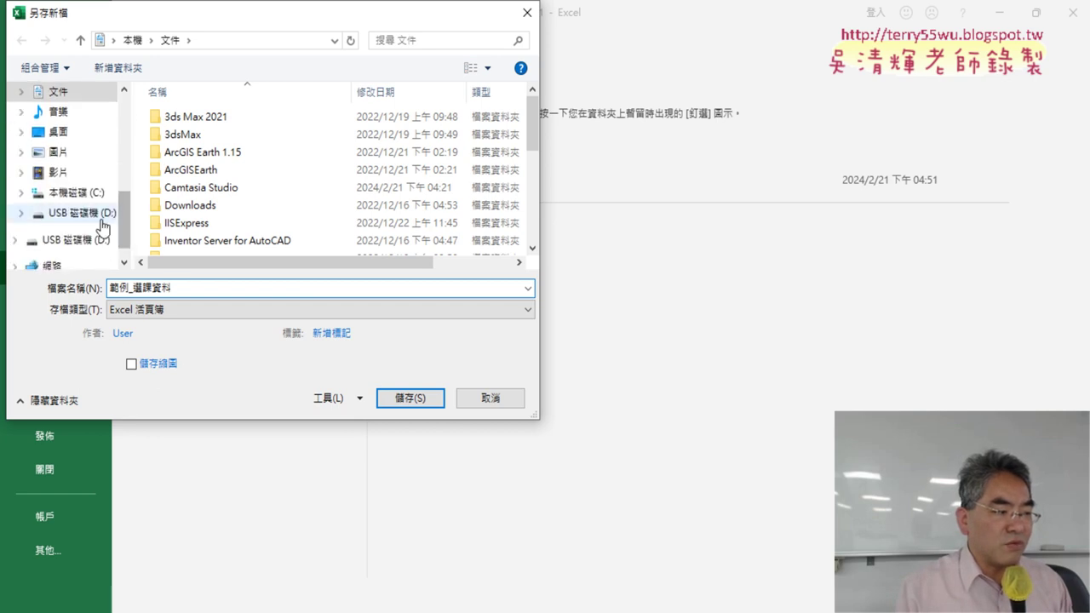
Step: Save it into D:\(_上課資料_)_112\基礎程式設計-Excel and VBA on the USB drive
left_click(100, 219)
double_click(226, 152)
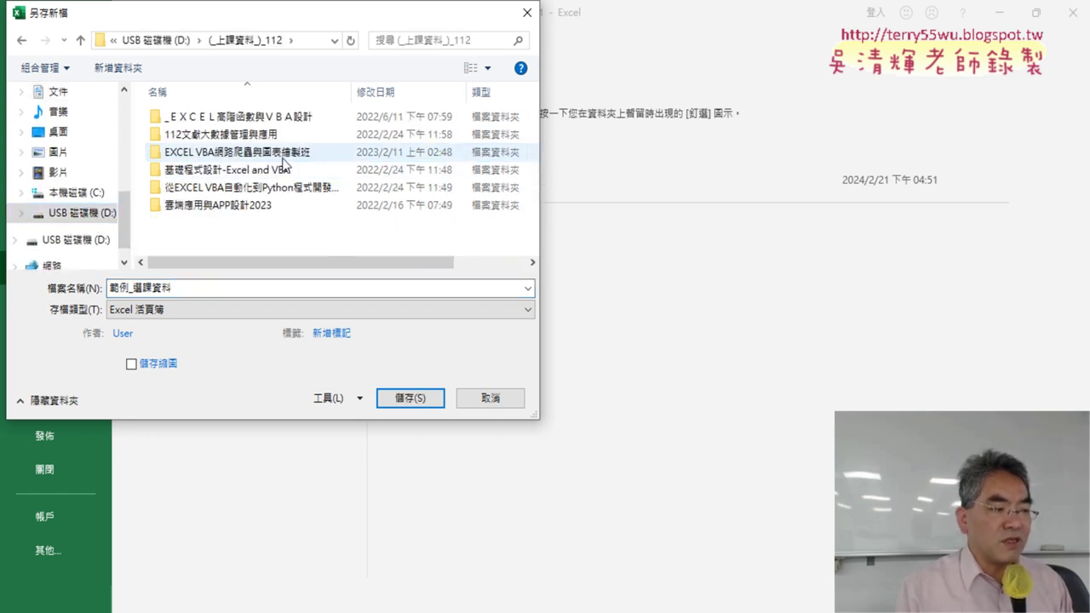
left_click(285, 155)
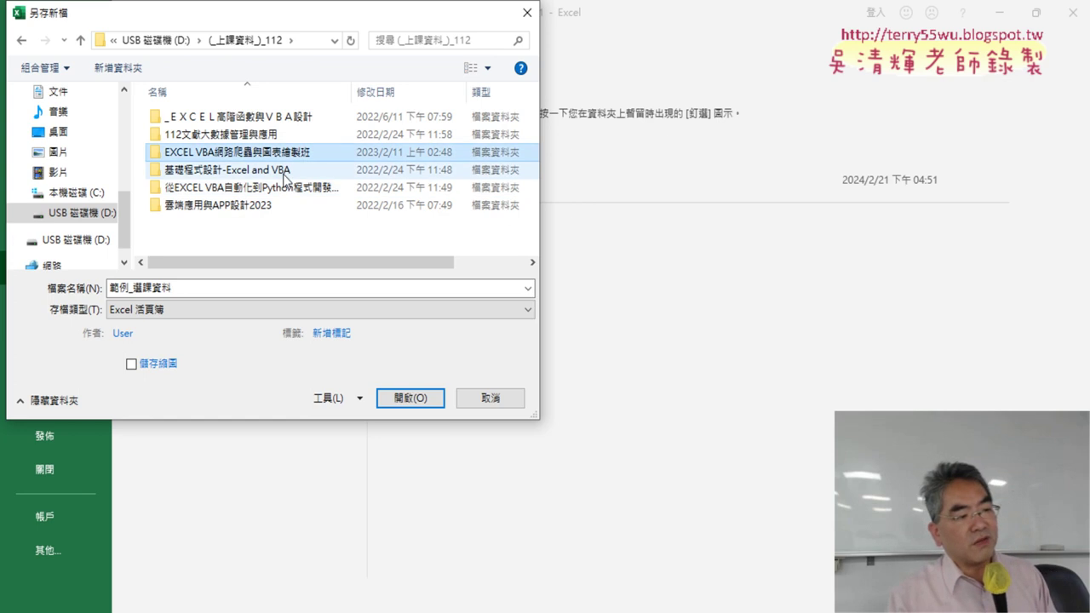
double_click(285, 175)
left_click(189, 289)
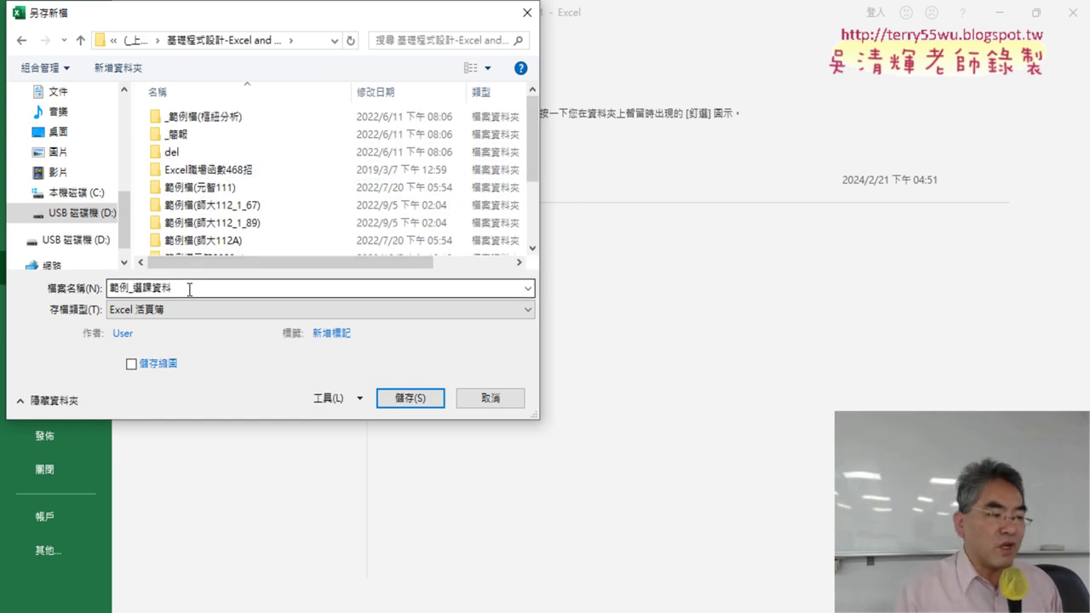
double_click(189, 289)
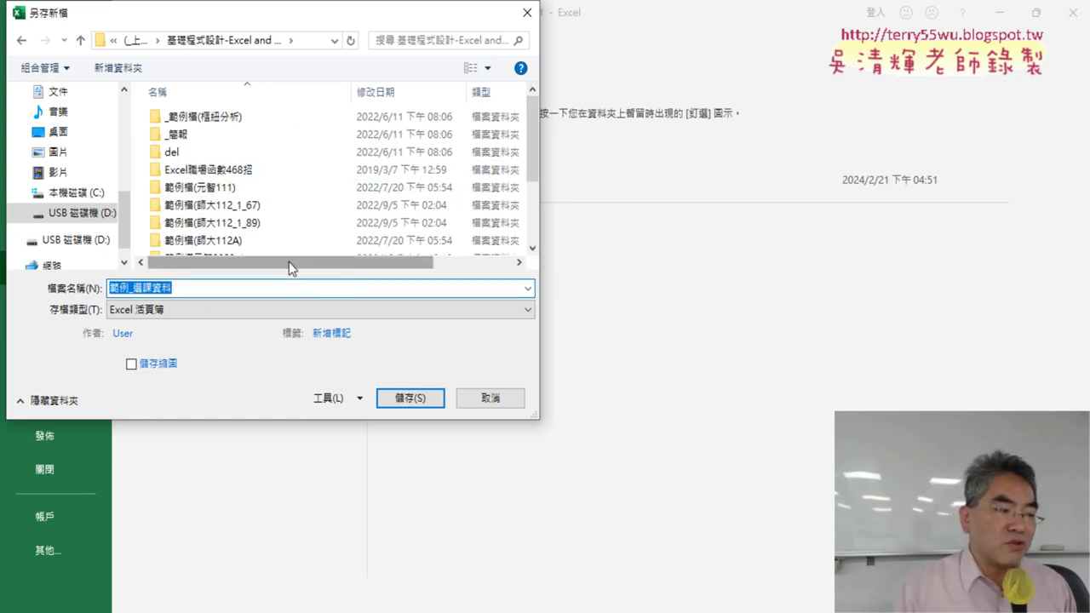
left_click_drag(538, 168, 666, 171)
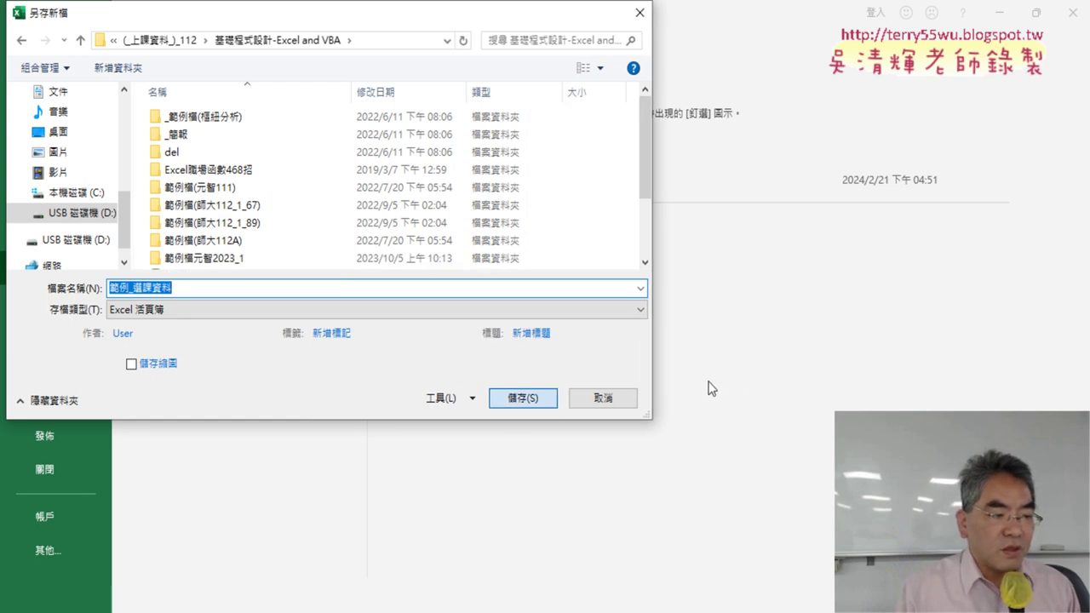
key("Return")
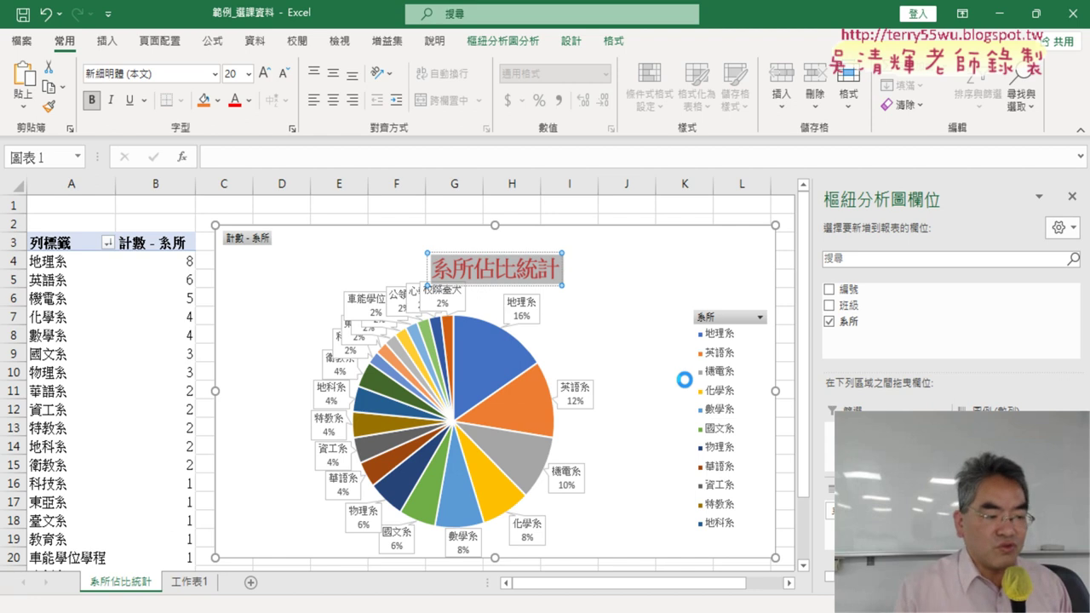
Step: Switch back to 工作表1 to continue filling the 年級 column
left_click(189, 583)
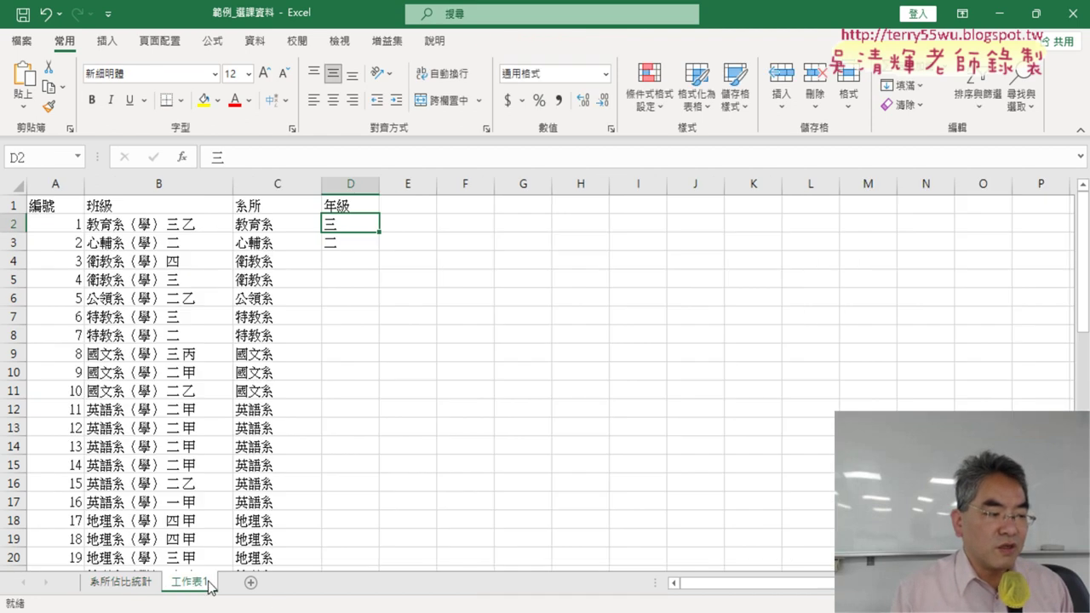